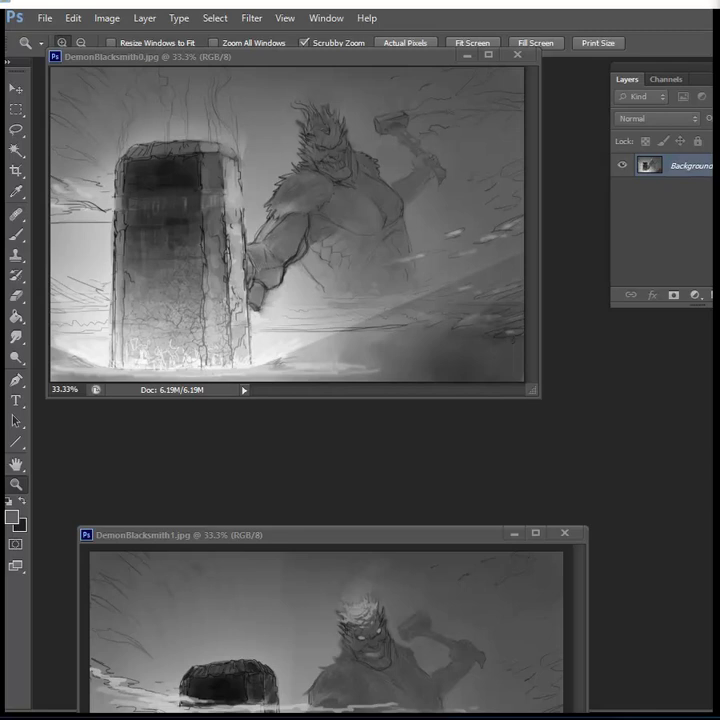
Step: Enlarge the DemonBlacksmith0 painting window to fill the workspace
{"action": "left_click", "coordinate": [488, 55]}
Step: Hide the side panels, zoom in, and place the enlarged second version beside the first
{"action": "key", "text": "shift+Tab"}
{"action": "key", "text": "ctrl+plus"}
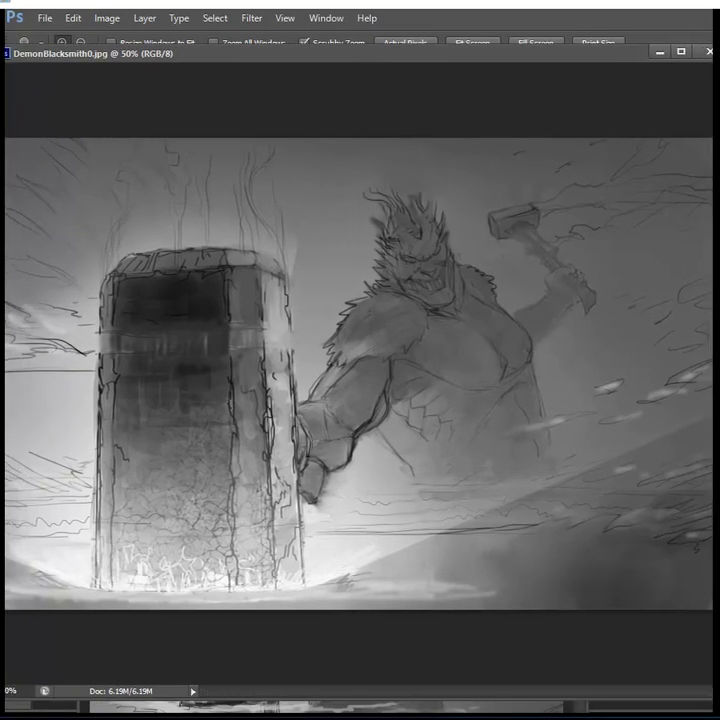
{"action": "key", "text": "ctrl+plus"}
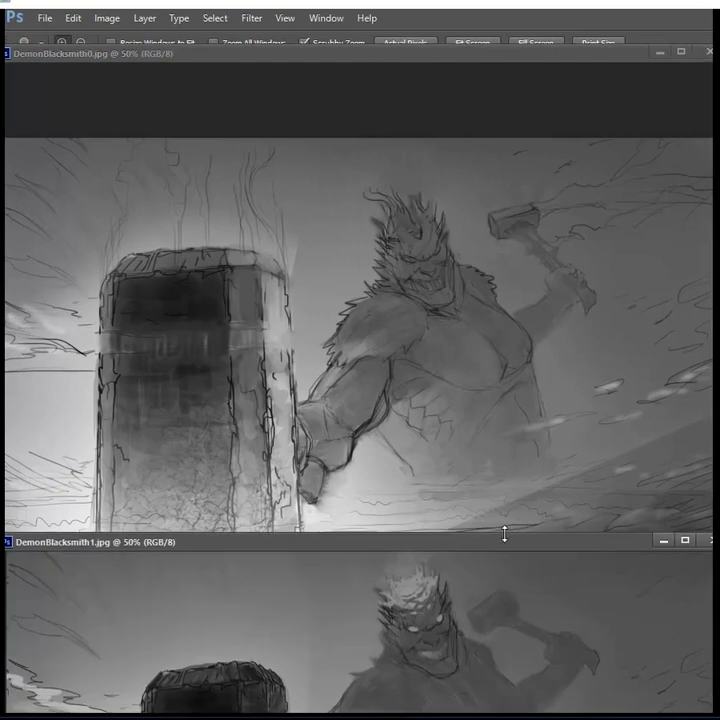
{"action": "mouse_move", "coordinate": [503, 537]}
{"action": "left_mouse_down"}
{"action": "mouse_move", "coordinate": [525, 381]}
{"action": "mouse_move", "coordinate": [542, 399]}
{"action": "mouse_move", "coordinate": [566, 587]}
{"action": "mouse_move", "coordinate": [572, 254]}
{"action": "mouse_move", "coordinate": [561, 146]}
{"action": "left_mouse_up"}
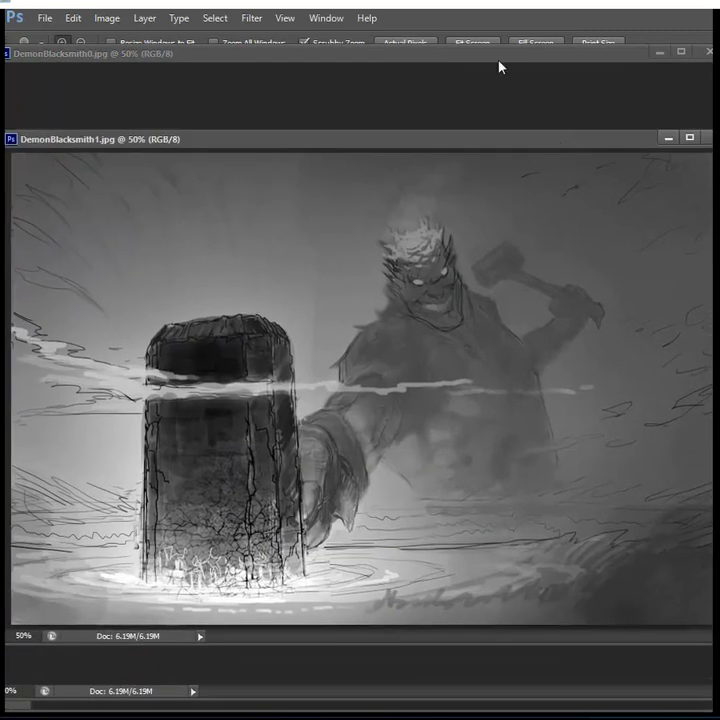
{"action": "mouse_move", "coordinate": [501, 141]}
{"action": "left_mouse_down"}
{"action": "mouse_move", "coordinate": [719, 352]}
{"action": "mouse_move", "coordinate": [719, 102]}
{"action": "mouse_move", "coordinate": [719, 127]}
{"action": "mouse_move", "coordinate": [490, 124]}
{"action": "left_mouse_up"}
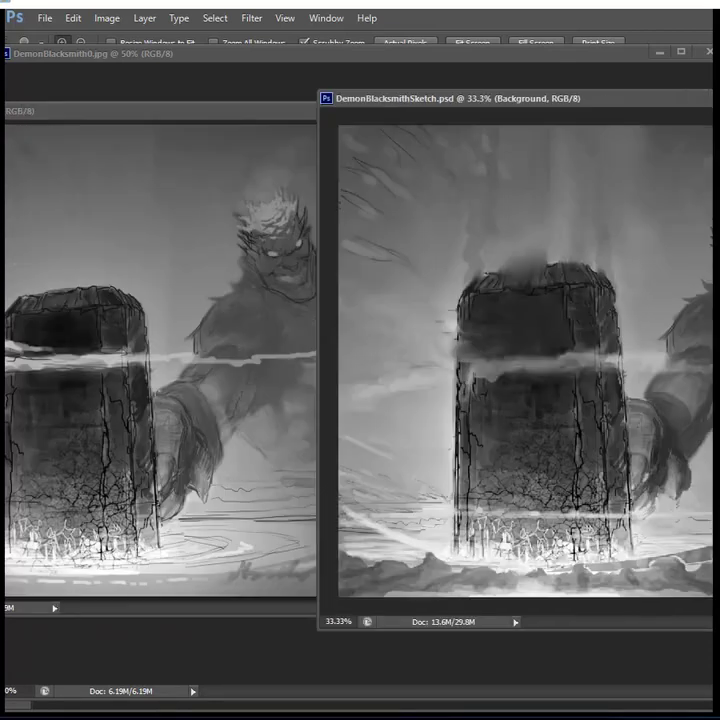
Step: Bring the painted sketch alongside the other versions and zoom in to frame the demon's face
{"action": "mouse_move", "coordinate": [574, 97]}
{"action": "left_mouse_down"}
{"action": "mouse_move", "coordinate": [539, 103]}
{"action": "mouse_move", "coordinate": [500, 97]}
{"action": "left_mouse_up"}
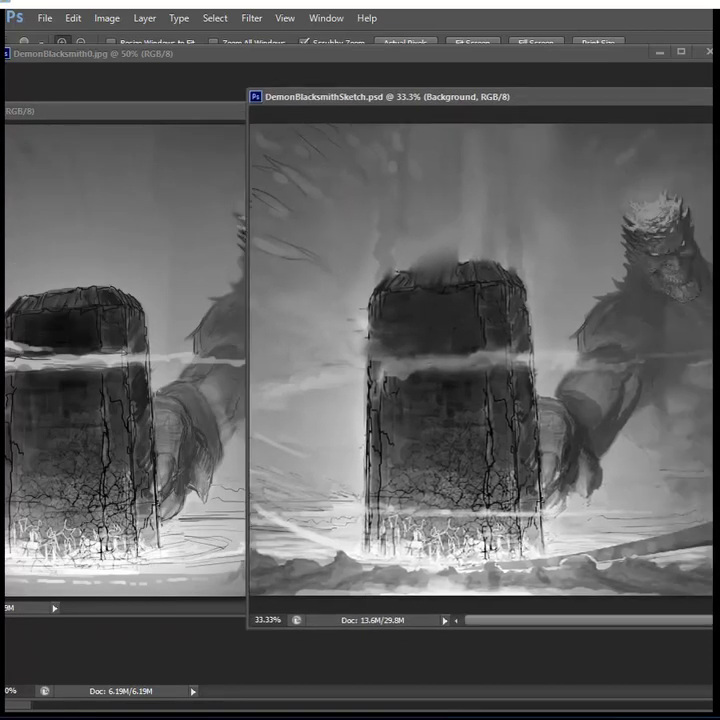
{"action": "mouse_move", "coordinate": [551, 97]}
{"action": "left_mouse_down"}
{"action": "mouse_move", "coordinate": [633, 93]}
{"action": "mouse_move", "coordinate": [512, 107]}
{"action": "mouse_move", "coordinate": [3, 93]}
{"action": "mouse_move", "coordinate": [630, 107]}
{"action": "left_mouse_up"}
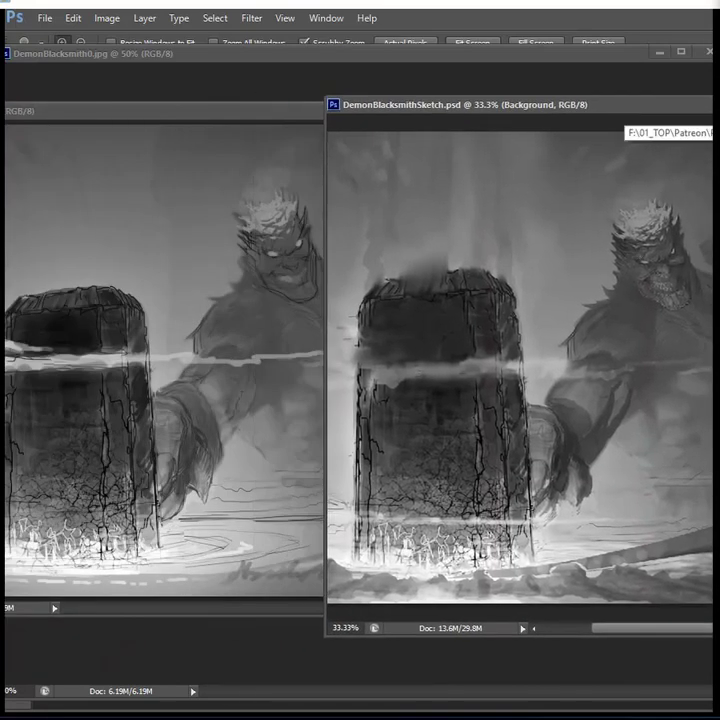
{"action": "left_click", "coordinate": [691, 228]}
{"action": "left_click", "coordinate": [671, 359]}
{"action": "left_click_drag", "start_coordinate": [671, 359], "coordinate": [603, 418]}
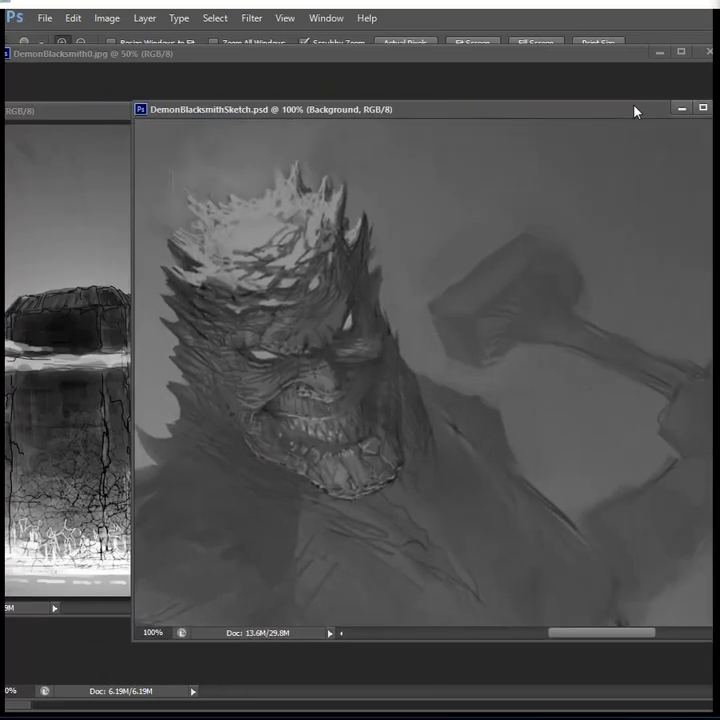
{"action": "left_click_drag", "start_coordinate": [635, 111], "coordinate": [665, 108]}
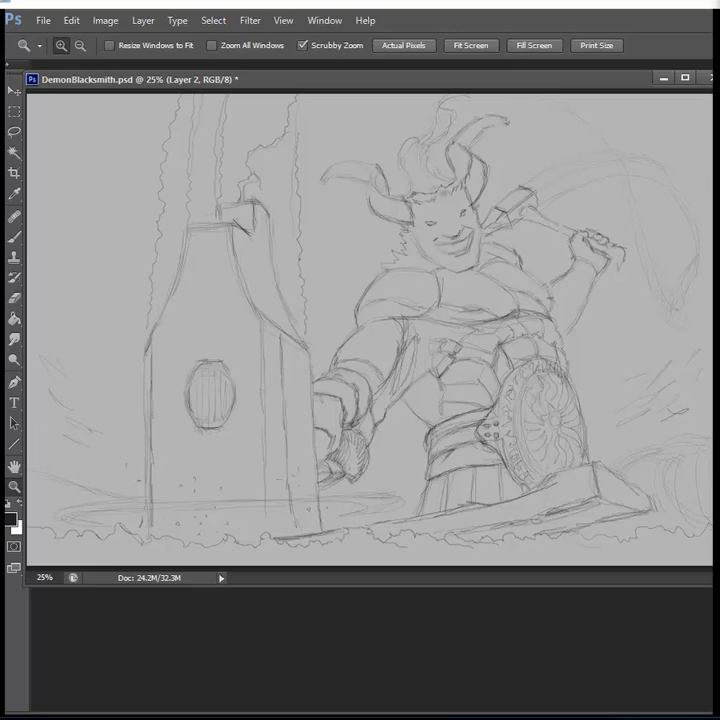
Step: Bring up the hammer-pose reference photo and place it at the upper left
{"action": "key", "text": "ctrl+Tab"}
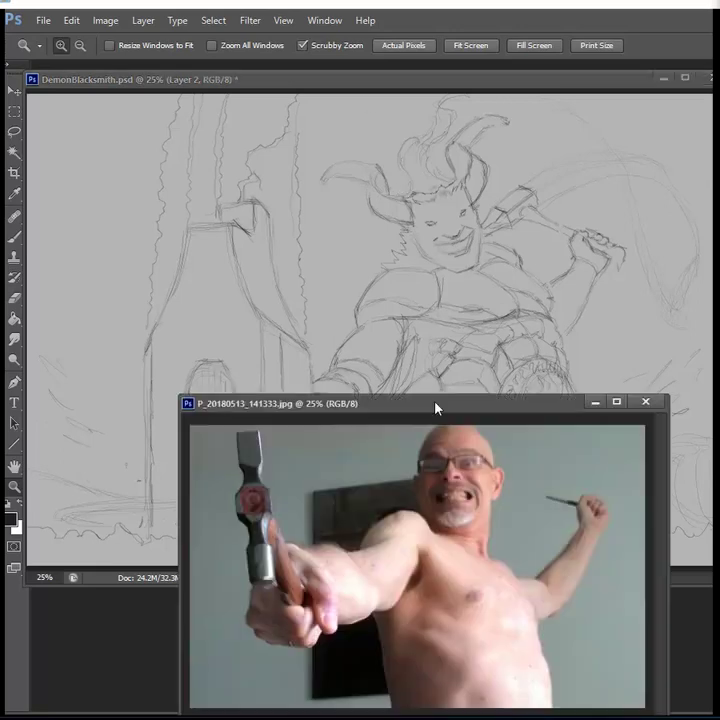
{"action": "left_click_drag", "start_coordinate": [436, 407], "coordinate": [407, 452]}
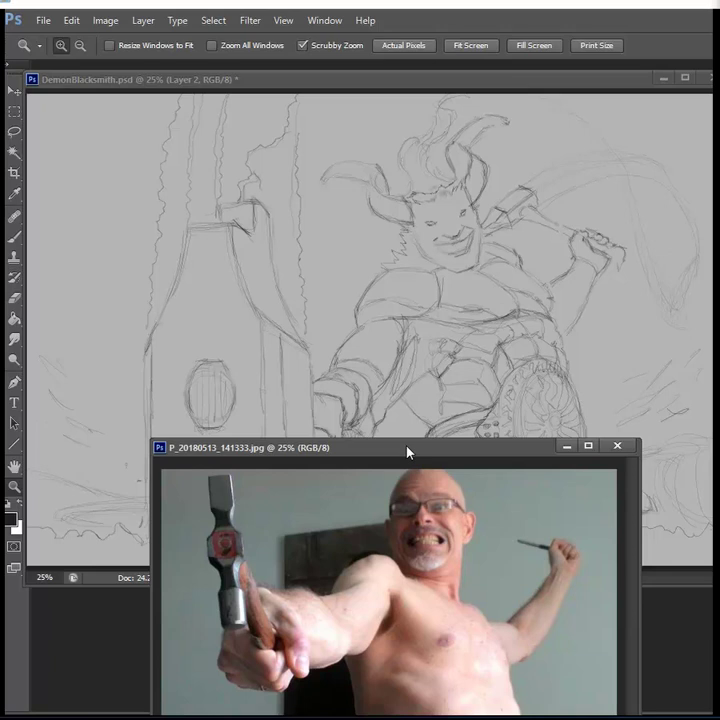
{"action": "mouse_move", "coordinate": [407, 452]}
{"action": "left_mouse_down"}
{"action": "mouse_move", "coordinate": [366, 402]}
{"action": "mouse_move", "coordinate": [357, 194]}
{"action": "mouse_move", "coordinate": [313, 144]}
{"action": "left_mouse_up"}
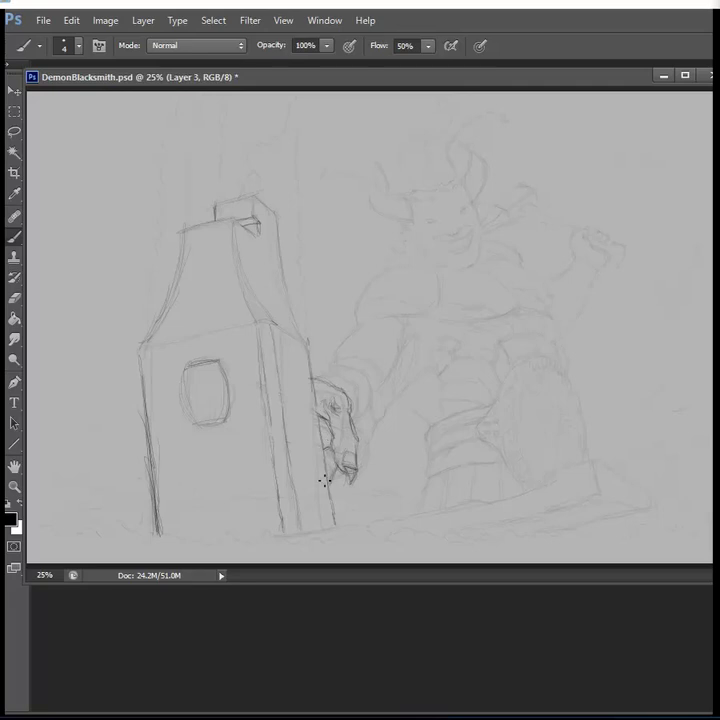
Step: Sketch the knuckles and details of the gripping hand, erasing stray lines
{"action": "left_click_drag", "start_coordinate": [321, 424], "coordinate": [331, 447]}
{"action": "key", "text": "e"}
{"action": "key", "text": "b"}
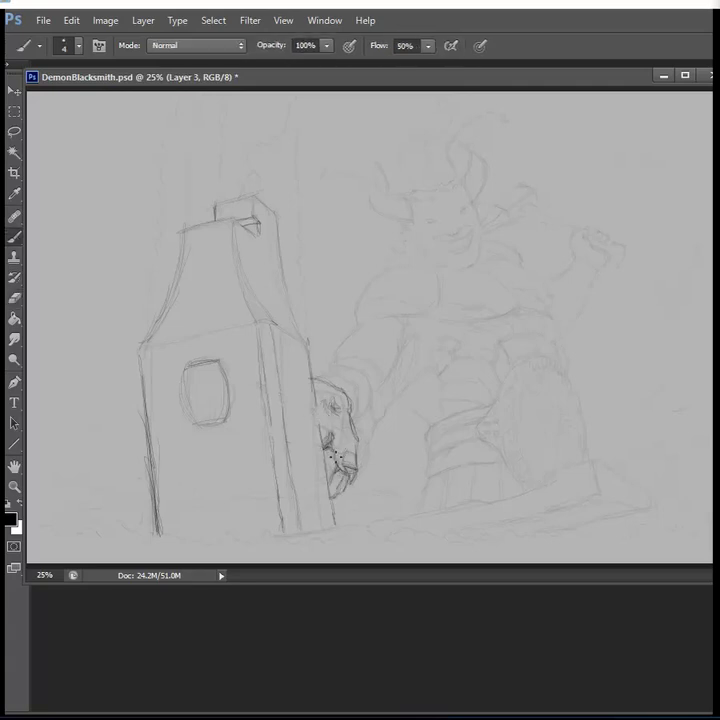
{"action": "mouse_move", "coordinate": [330, 422]}
{"action": "left_mouse_down"}
{"action": "mouse_move", "coordinate": [350, 470]}
{"action": "mouse_move", "coordinate": [372, 472]}
{"action": "mouse_move", "coordinate": [375, 465]}
{"action": "left_mouse_up"}
{"action": "key", "text": "e"}
{"action": "key", "text": "b"}
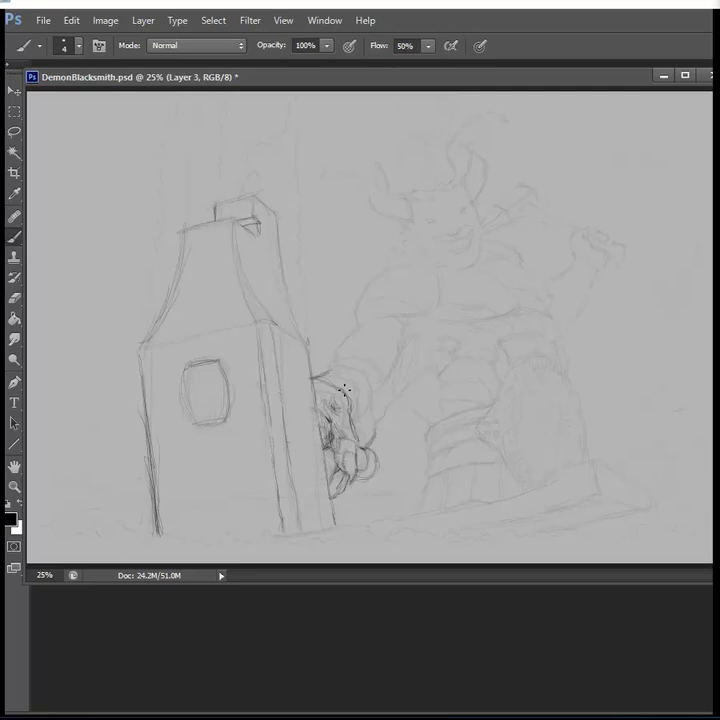
Step: Outline the forearm, upper arm and shoulder contours
{"action": "mouse_move", "coordinate": [318, 372]}
{"action": "left_mouse_down"}
{"action": "mouse_move", "coordinate": [336, 374]}
{"action": "mouse_move", "coordinate": [382, 411]}
{"action": "mouse_move", "coordinate": [380, 440]}
{"action": "mouse_move", "coordinate": [402, 410]}
{"action": "left_mouse_up"}
{"action": "mouse_move", "coordinate": [425, 330]}
{"action": "left_mouse_down"}
{"action": "mouse_move", "coordinate": [432, 372]}
{"action": "mouse_move", "coordinate": [421, 368]}
{"action": "mouse_move", "coordinate": [410, 376]}
{"action": "left_mouse_up"}
{"action": "left_click_drag", "start_coordinate": [380, 338], "coordinate": [337, 368]}
{"action": "left_click_drag", "start_coordinate": [305, 338], "coordinate": [325, 328]}
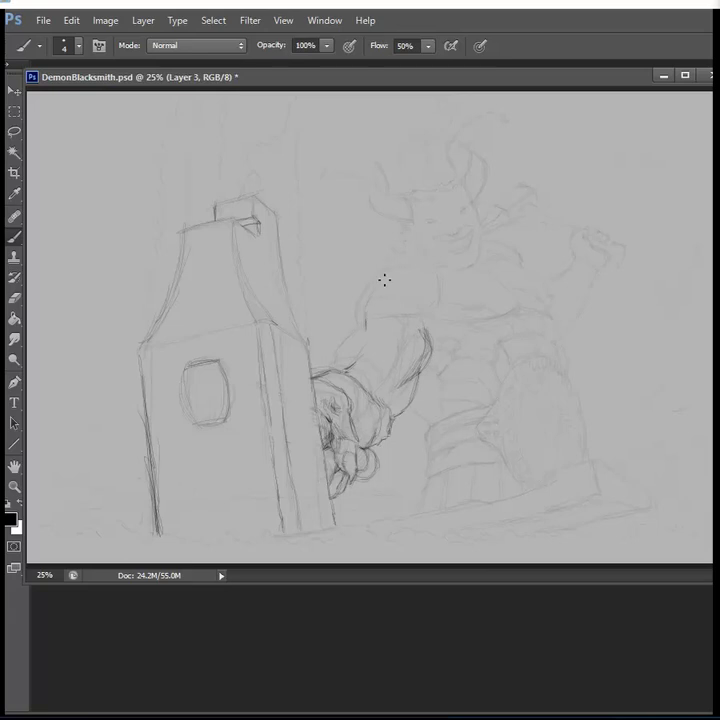
{"action": "left_click_drag", "start_coordinate": [384, 282], "coordinate": [398, 270]}
{"action": "mouse_move", "coordinate": [360, 322]}
{"action": "left_mouse_down"}
{"action": "mouse_move", "coordinate": [412, 264]}
{"action": "mouse_move", "coordinate": [438, 277]}
{"action": "left_mouse_up"}
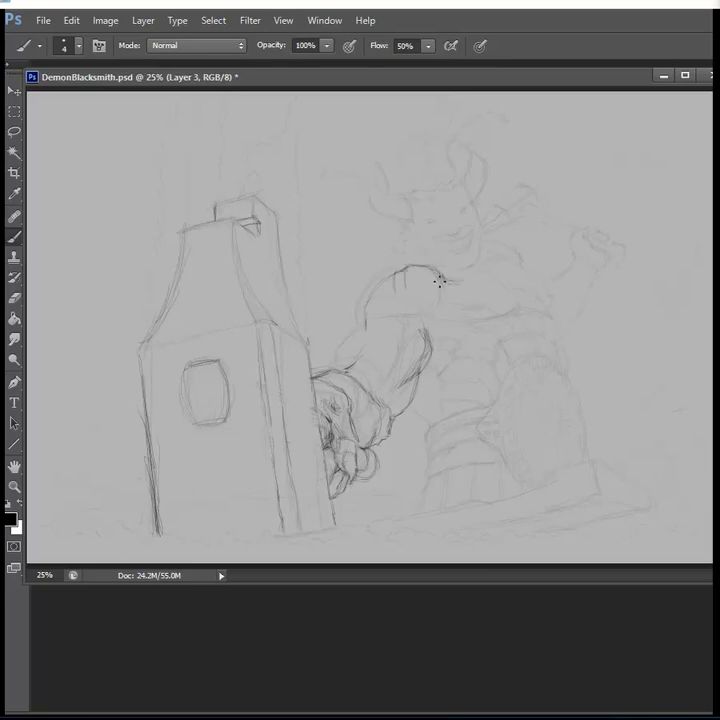
{"action": "mouse_move", "coordinate": [345, 293]}
{"action": "left_mouse_down"}
{"action": "mouse_move", "coordinate": [332, 334]}
{"action": "mouse_move", "coordinate": [436, 299]}
{"action": "mouse_move", "coordinate": [432, 320]}
{"action": "left_mouse_up"}
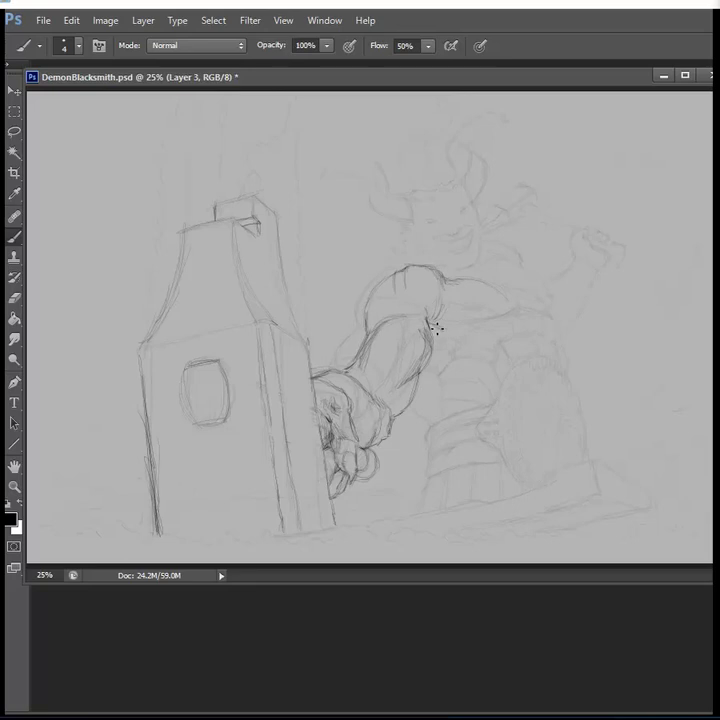
Step: Draw the raised arm, hip, knee and thigh, and a hammer in the raised fist
{"action": "left_click_drag", "start_coordinate": [455, 279], "coordinate": [551, 329]}
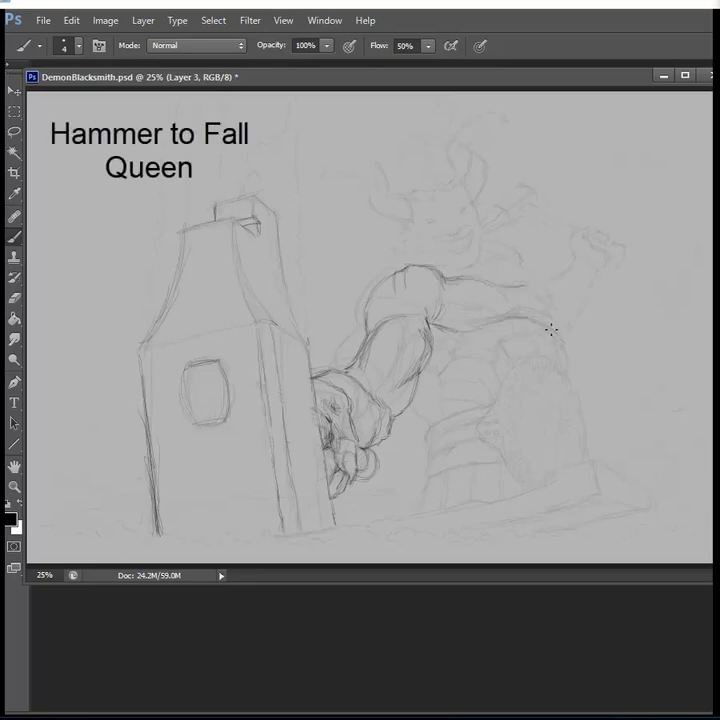
{"action": "mouse_move", "coordinate": [519, 289]}
{"action": "left_mouse_down"}
{"action": "mouse_move", "coordinate": [558, 302]}
{"action": "mouse_move", "coordinate": [581, 320]}
{"action": "mouse_move", "coordinate": [582, 289]}
{"action": "mouse_move", "coordinate": [612, 310]}
{"action": "mouse_move", "coordinate": [623, 262]}
{"action": "left_mouse_up"}
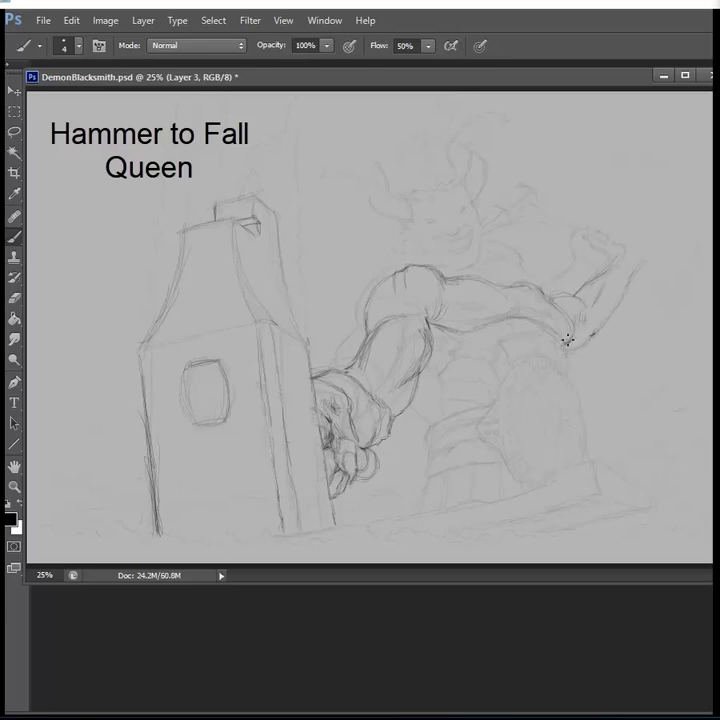
{"action": "left_click_drag", "start_coordinate": [567, 339], "coordinate": [583, 414]}
{"action": "left_click_drag", "start_coordinate": [512, 367], "coordinate": [565, 372]}
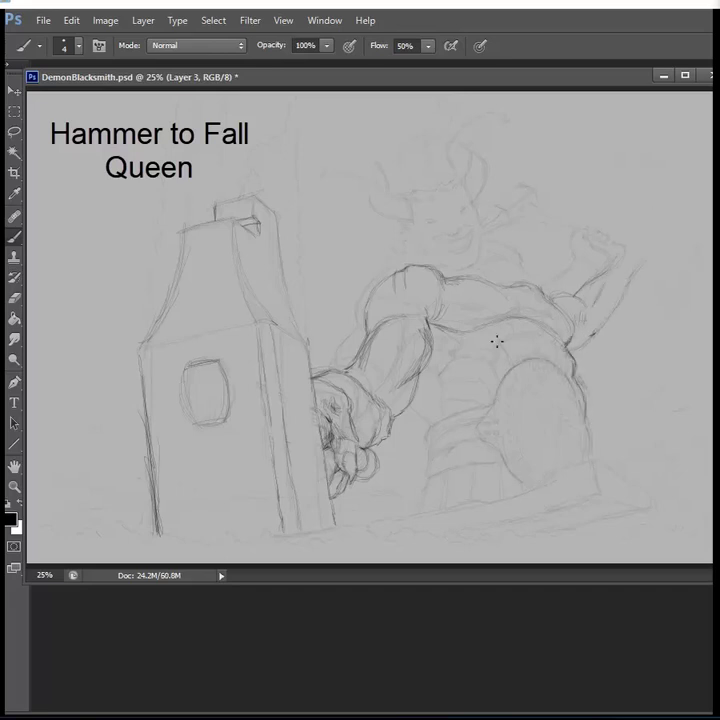
{"action": "mouse_move", "coordinate": [479, 306]}
{"action": "left_mouse_down"}
{"action": "mouse_move", "coordinate": [464, 311]}
{"action": "mouse_move", "coordinate": [431, 302]}
{"action": "mouse_move", "coordinate": [449, 341]}
{"action": "left_mouse_up"}
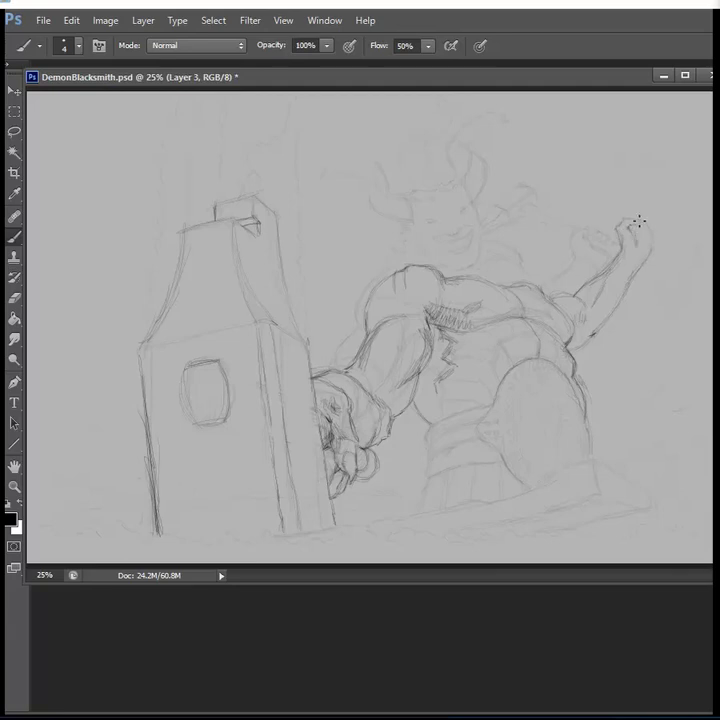
{"action": "mouse_move", "coordinate": [636, 224]}
{"action": "left_mouse_down"}
{"action": "mouse_move", "coordinate": [640, 236]}
{"action": "mouse_move", "coordinate": [620, 228]}
{"action": "left_mouse_up"}
{"action": "mouse_move", "coordinate": [572, 215]}
{"action": "left_mouse_down"}
{"action": "mouse_move", "coordinate": [545, 205]}
{"action": "mouse_move", "coordinate": [558, 194]}
{"action": "mouse_move", "coordinate": [508, 220]}
{"action": "mouse_move", "coordinate": [514, 238]}
{"action": "mouse_move", "coordinate": [540, 224]}
{"action": "mouse_move", "coordinate": [605, 233]}
{"action": "left_mouse_up"}
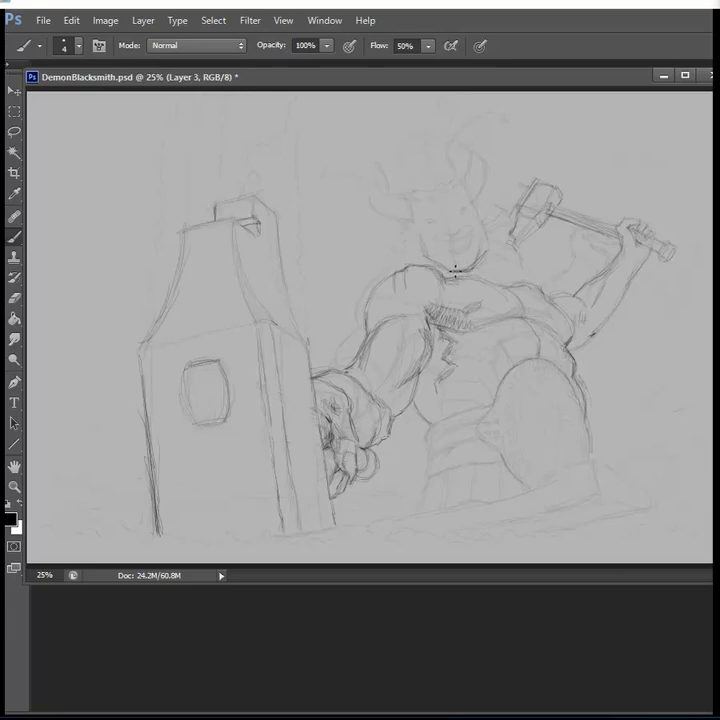
Step: Block in the head with an ear, a grinning fanged face and cheek stubble
{"action": "mouse_move", "coordinate": [455, 268]}
{"action": "left_mouse_down"}
{"action": "mouse_move", "coordinate": [437, 182]}
{"action": "mouse_move", "coordinate": [473, 196]}
{"action": "mouse_move", "coordinate": [486, 247]}
{"action": "left_mouse_up"}
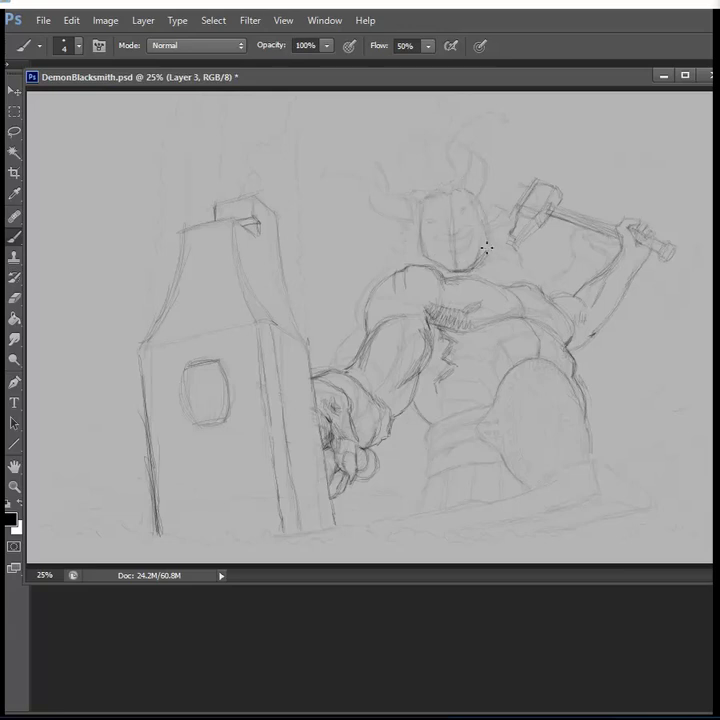
{"action": "left_click_drag", "start_coordinate": [495, 204], "coordinate": [490, 238]}
{"action": "key", "text": "e"}
{"action": "mouse_move", "coordinate": [453, 205]}
{"action": "left_mouse_down"}
{"action": "mouse_move", "coordinate": [455, 262]}
{"action": "mouse_move", "coordinate": [466, 234]}
{"action": "mouse_move", "coordinate": [437, 220]}
{"action": "mouse_move", "coordinate": [450, 218]}
{"action": "mouse_move", "coordinate": [473, 241]}
{"action": "mouse_move", "coordinate": [446, 243]}
{"action": "mouse_move", "coordinate": [480, 231]}
{"action": "left_mouse_up"}
{"action": "key", "text": "b"}
{"action": "left_click", "coordinate": [452, 238]}
{"action": "left_click_drag", "start_coordinate": [436, 245], "coordinate": [446, 252]}
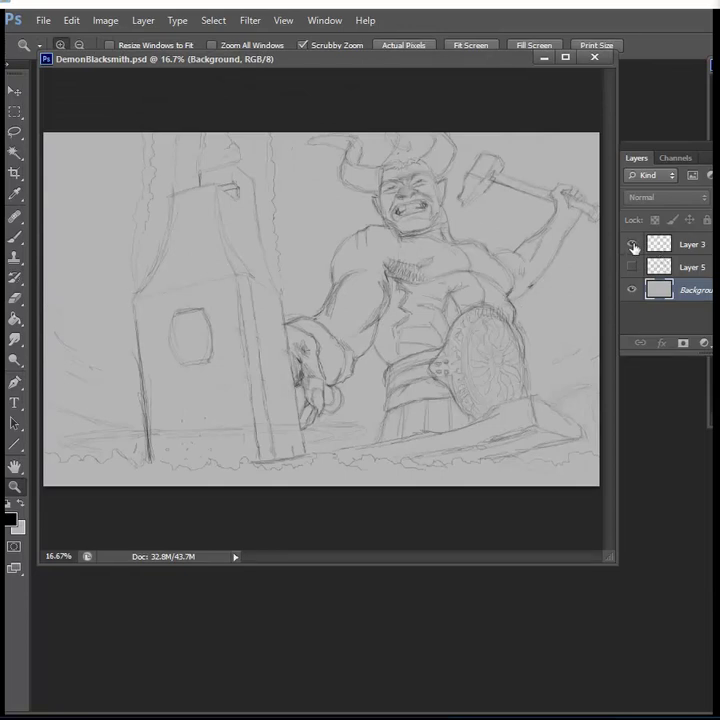
Step: Show Layer 5, hide Layer 3, merge a duplicate into Layer 5, and save
{"action": "left_click", "coordinate": [630, 266]}
{"action": "left_click", "coordinate": [631, 244]}
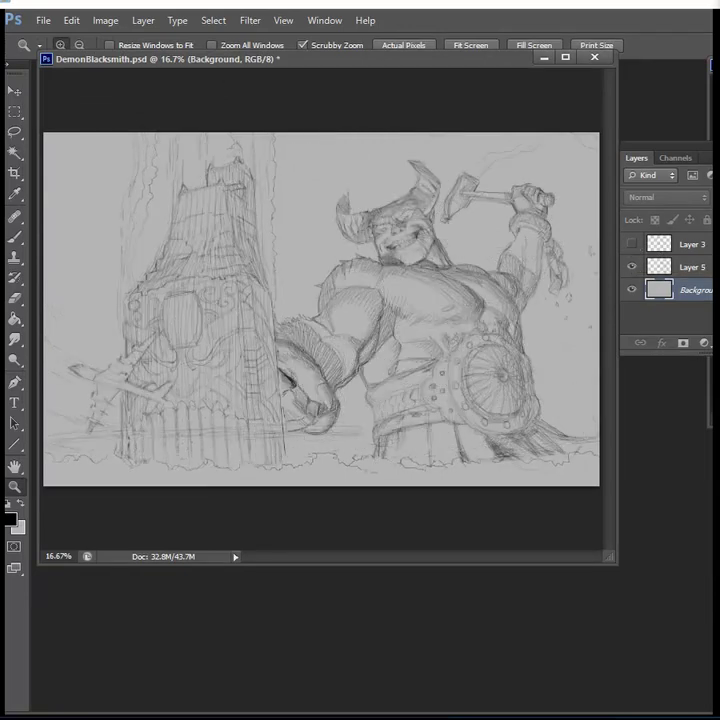
{"action": "key", "text": "alt+bracketright"}
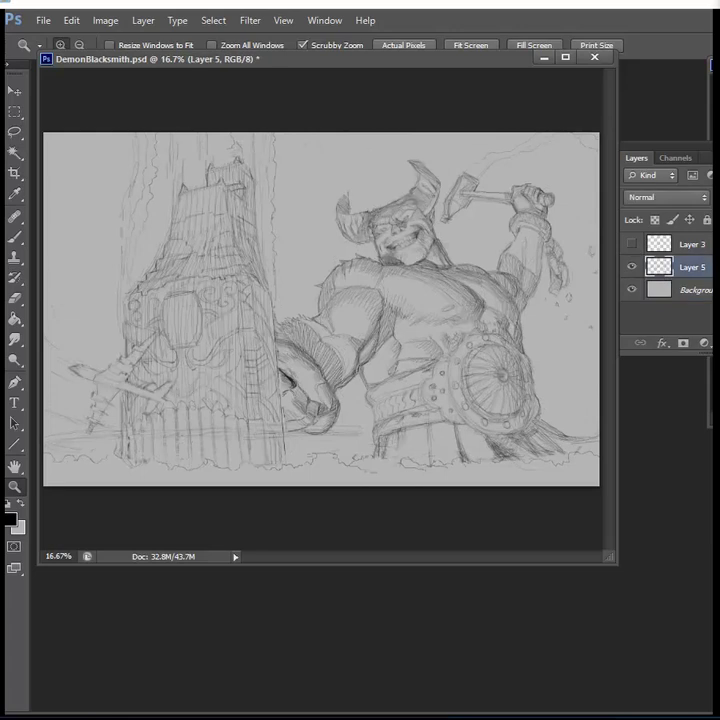
{"action": "key", "text": "ctrl+v"}
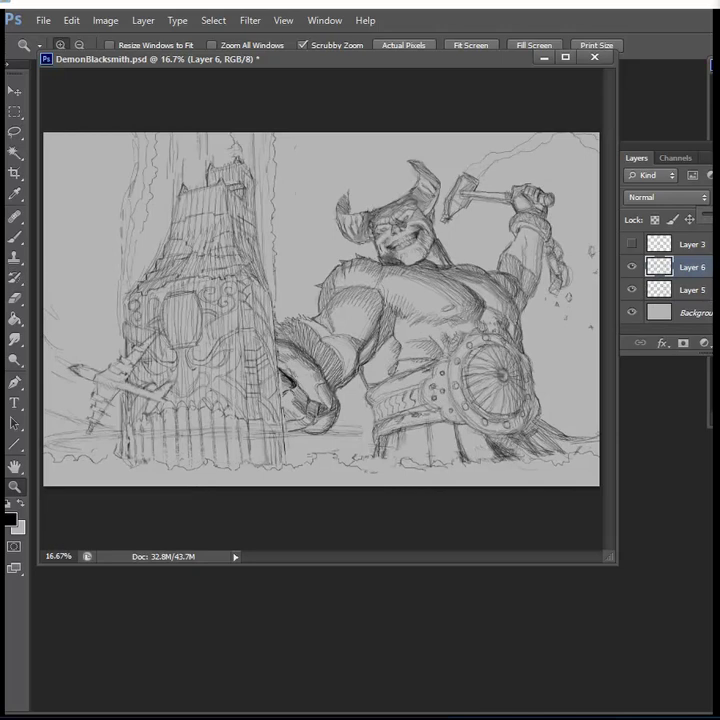
{"action": "key", "text": "ctrl+e"}
{"action": "key", "text": "ctrl+s"}
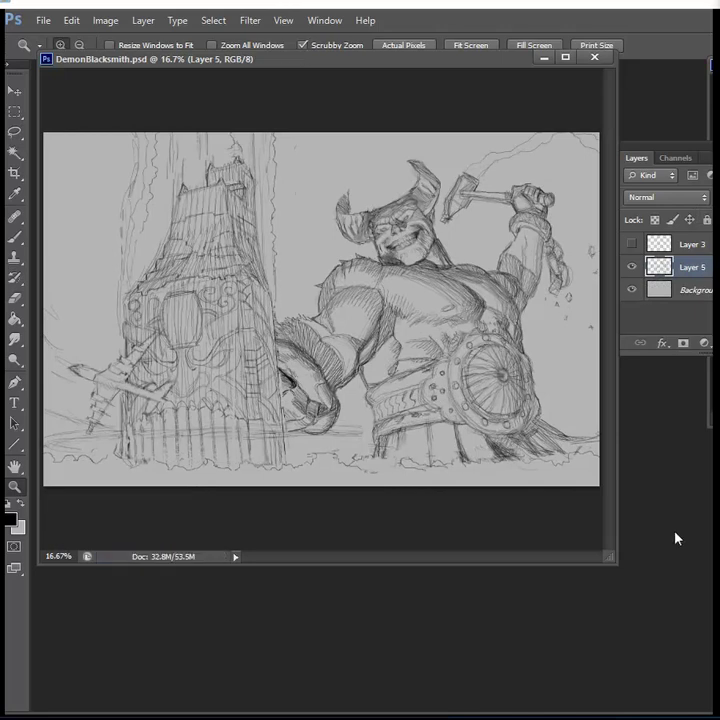
Step: Hide the panels, enlarge the window, and pan and zoom out to see the whole drawing
{"action": "key", "text": "F7"}
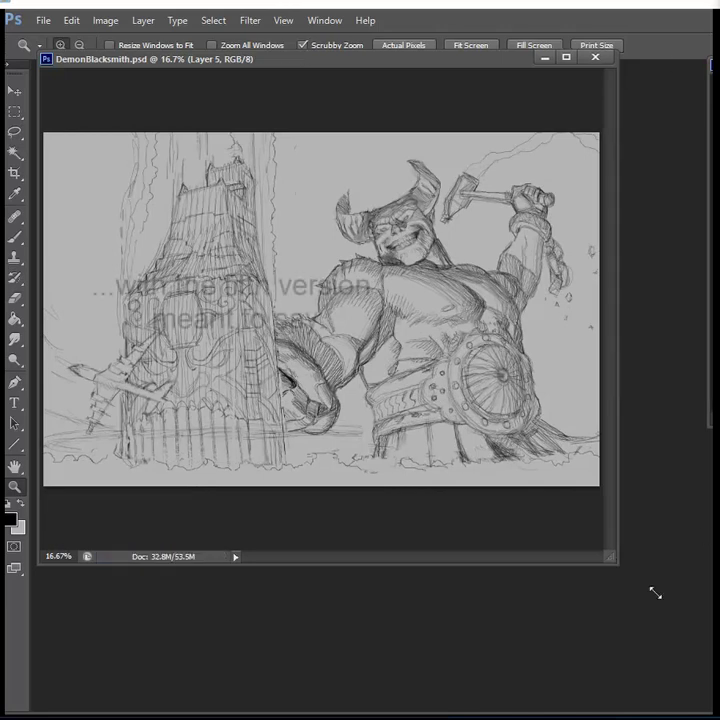
{"action": "left_click_drag", "start_coordinate": [621, 572], "coordinate": [712, 652]}
{"action": "left_click", "coordinate": [473, 422]}
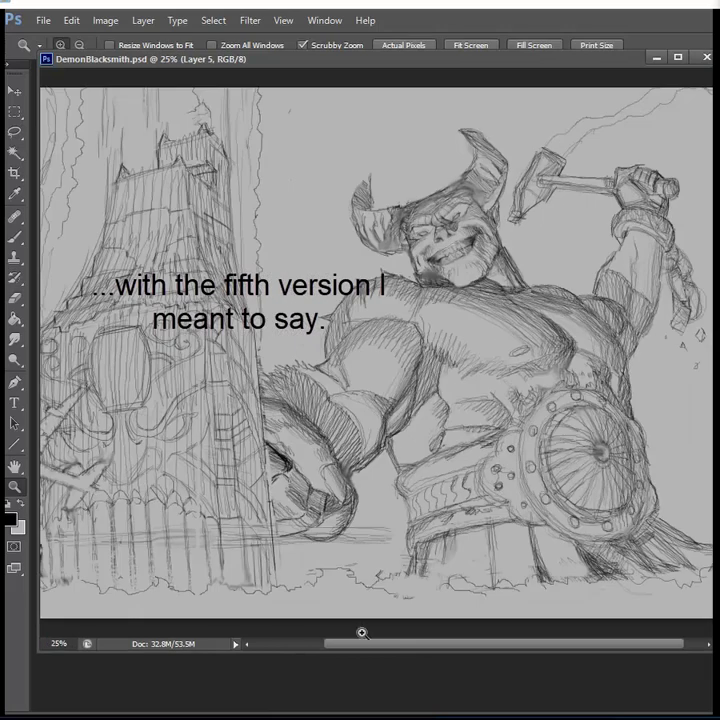
{"action": "left_click_drag", "start_coordinate": [352, 645], "coordinate": [307, 645]}
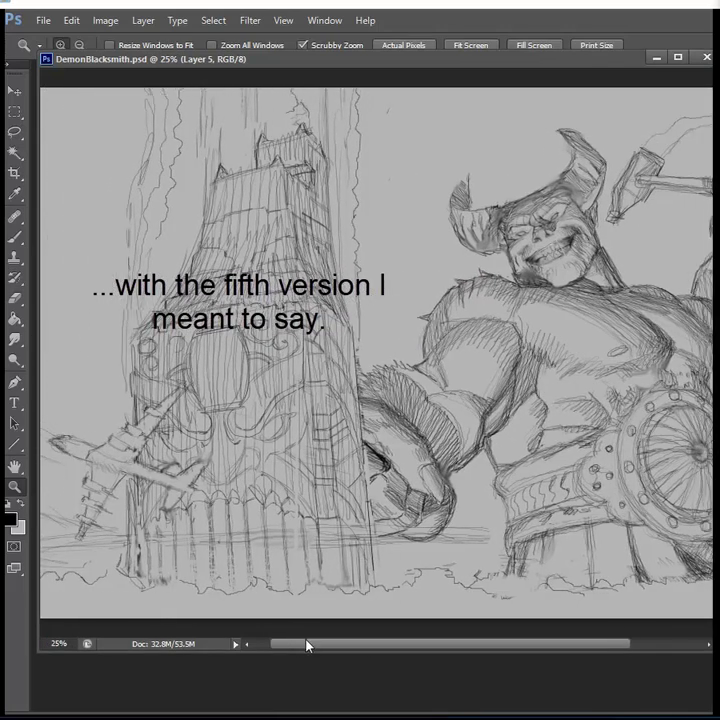
{"action": "mouse_move", "coordinate": [307, 645]}
{"action": "left_mouse_down"}
{"action": "mouse_move", "coordinate": [388, 645]}
{"action": "mouse_move", "coordinate": [326, 632]}
{"action": "left_mouse_up"}
{"action": "left_click", "coordinate": [225, 542], "text": "alt"}
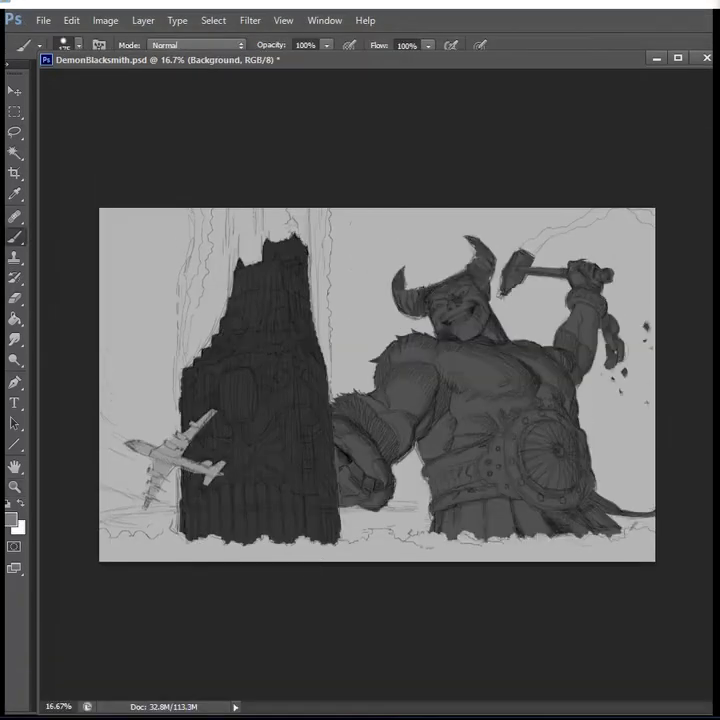
Step: Show the layers and paint a darker grey band along the bottom of the canvas
{"action": "key", "text": "F7"}
{"action": "left_click", "coordinate": [651, 567]}
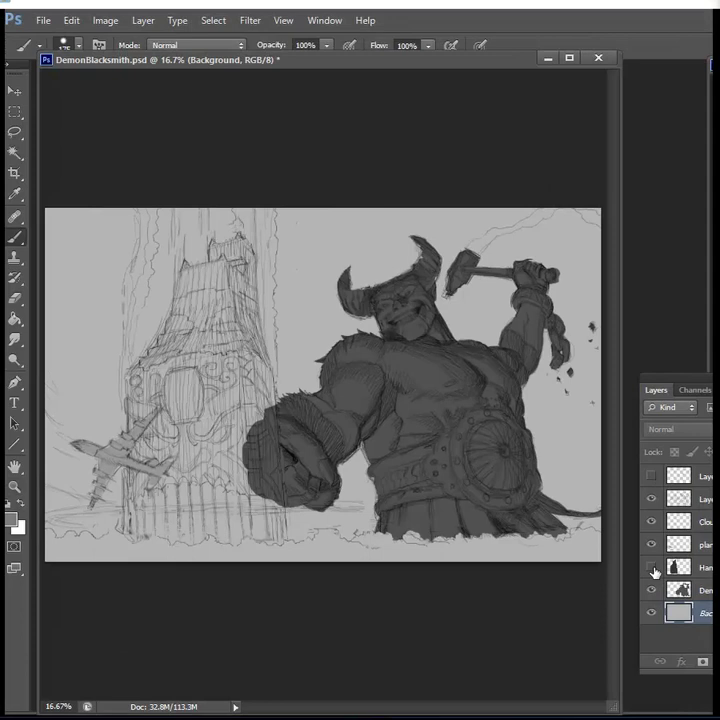
{"action": "left_click_drag", "start_coordinate": [60, 554], "coordinate": [580, 545]}
Step: With a large soft brush at 50% flow, paint a white glow low and darken the top
{"action": "left_click", "coordinate": [65, 44]}
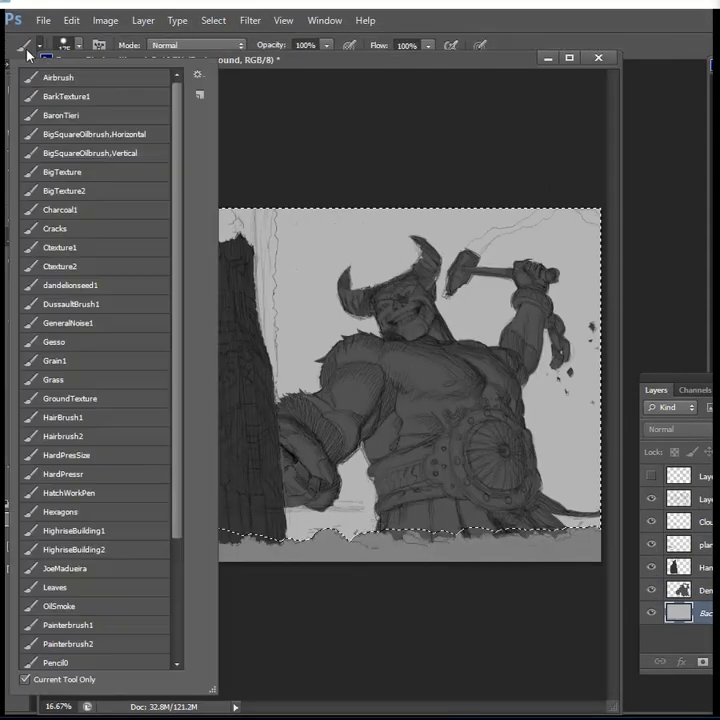
{"action": "key", "text": "Return"}
{"action": "key", "text": "x"}
{"action": "key", "text": "shift+5"}
{"action": "left_click_drag", "start_coordinate": [175, 580], "coordinate": [217, 477]}
{"action": "key", "text": "x"}
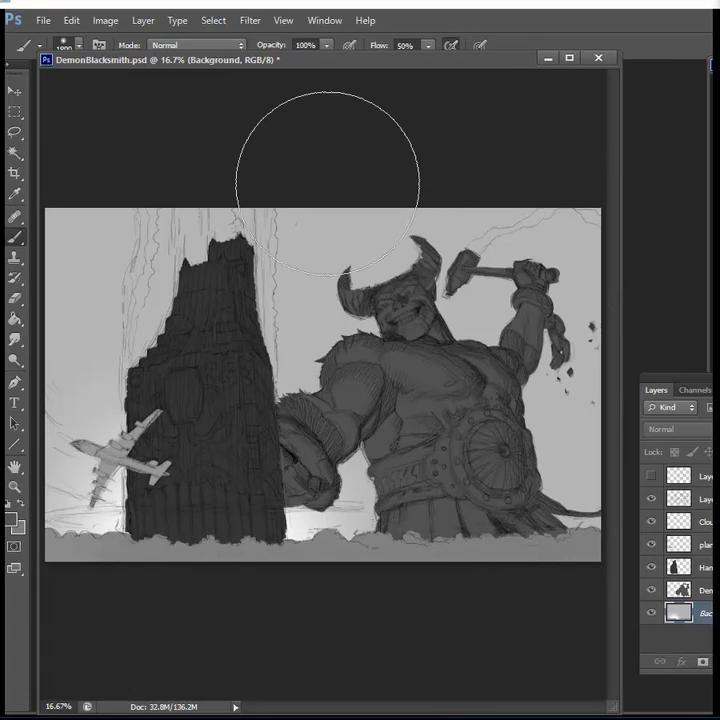
{"action": "mouse_move", "coordinate": [328, 180]}
{"action": "left_mouse_down"}
{"action": "mouse_move", "coordinate": [252, 161]}
{"action": "mouse_move", "coordinate": [328, 208]}
{"action": "left_mouse_up"}
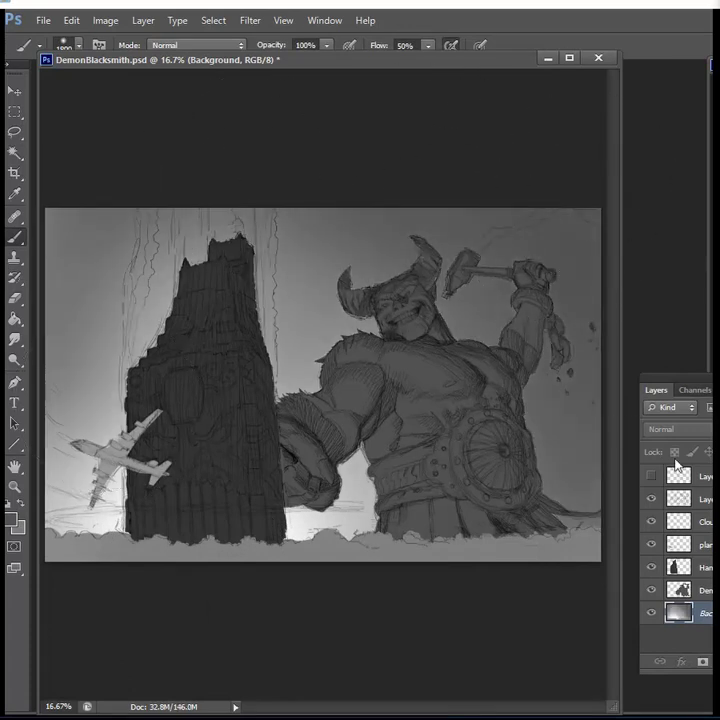
{"action": "left_click", "coordinate": [79, 457], "text": "alt"}
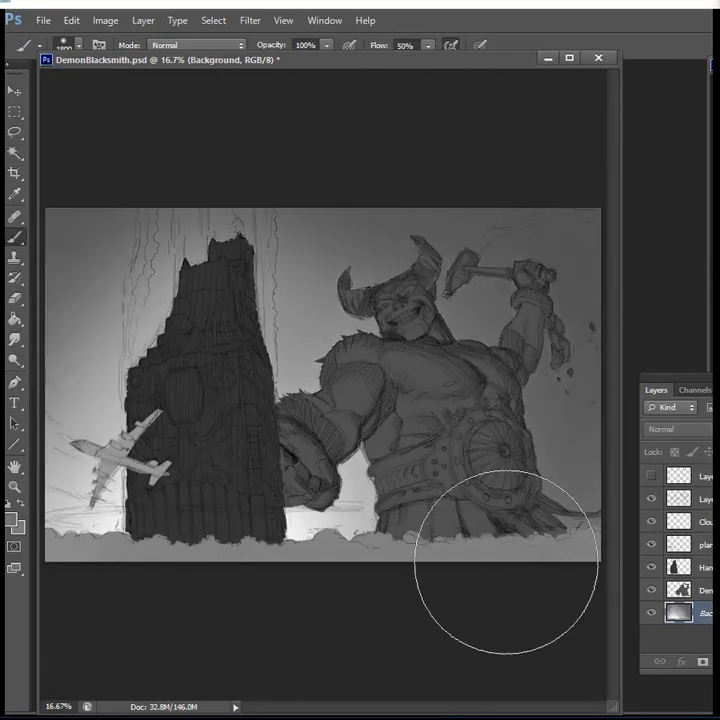
{"action": "left_click", "coordinate": [390, 421], "text": "ctrl"}
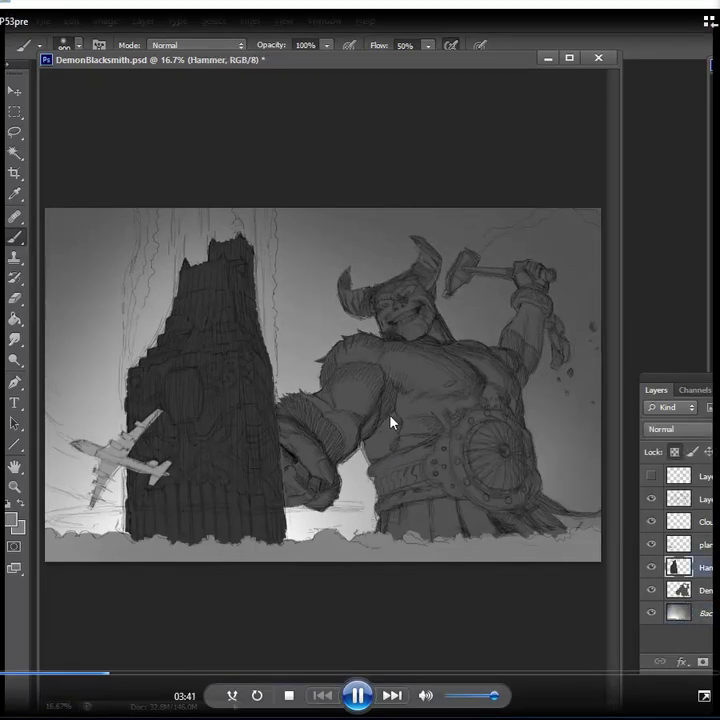
Step: Select the demon's silhouette, add a new layer above Demon, and paint a soft light tone on his shoulder
{"action": "left_click", "coordinate": [14, 319]}
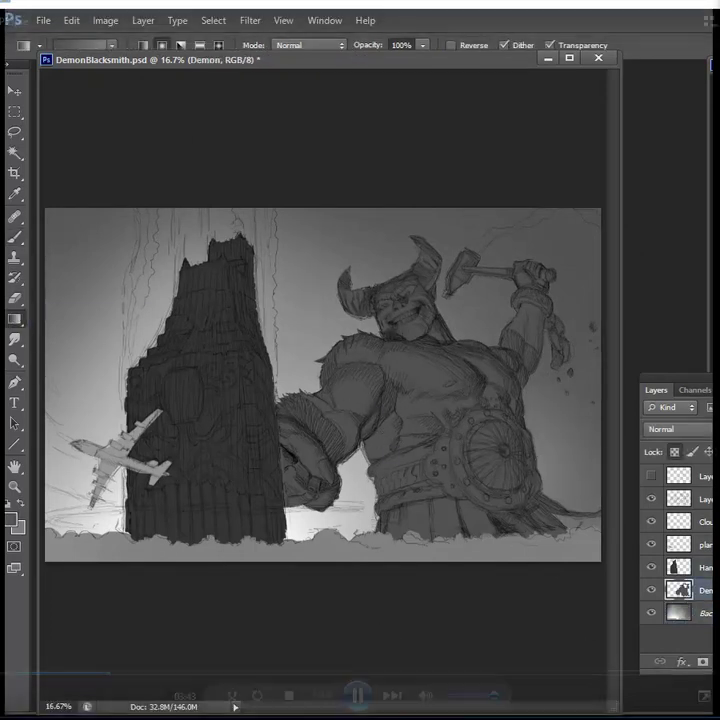
{"action": "left_click", "coordinate": [15, 152]}
{"action": "left_click", "coordinate": [306, 330]}
{"action": "key", "text": "ctrl+shift+alt+n"}
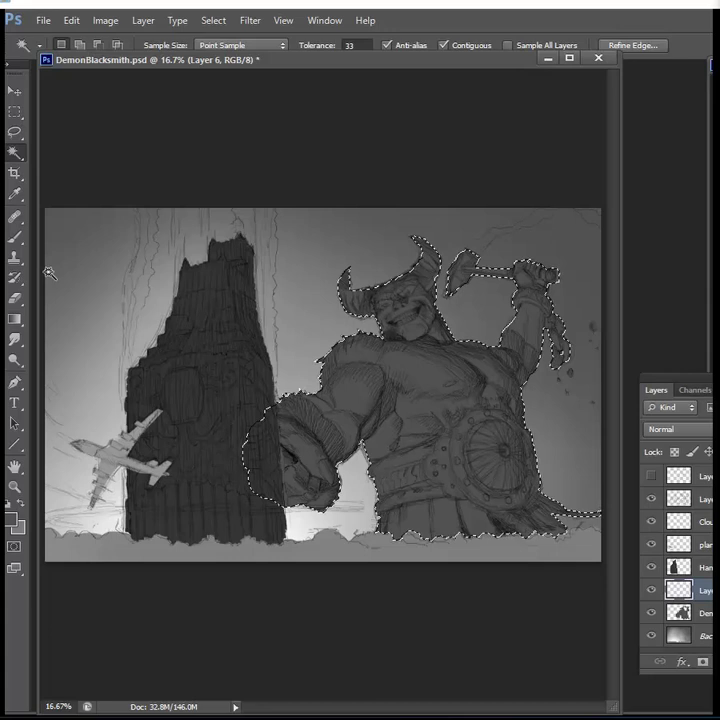
{"action": "key", "text": "b"}
{"action": "key", "text": "ctrl+h"}
{"action": "key", "text": "bracketright"}
{"action": "key", "text": "bracketright"}
{"action": "key", "text": "bracketright"}
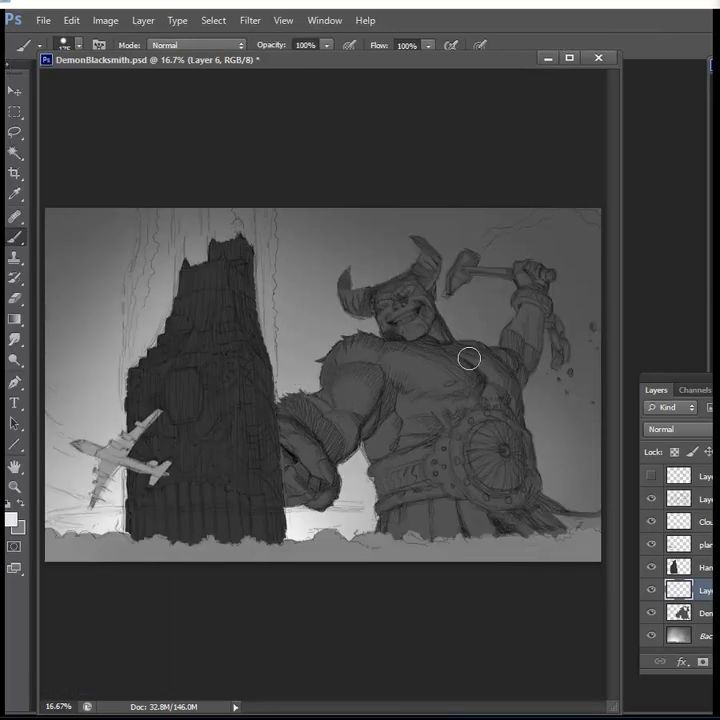
{"action": "mouse_move", "coordinate": [349, 435]}
{"action": "left_mouse_down"}
{"action": "mouse_move", "coordinate": [342, 386]}
{"action": "mouse_move", "coordinate": [320, 402]}
{"action": "left_mouse_up"}
{"action": "left_click", "coordinate": [545, 470]}
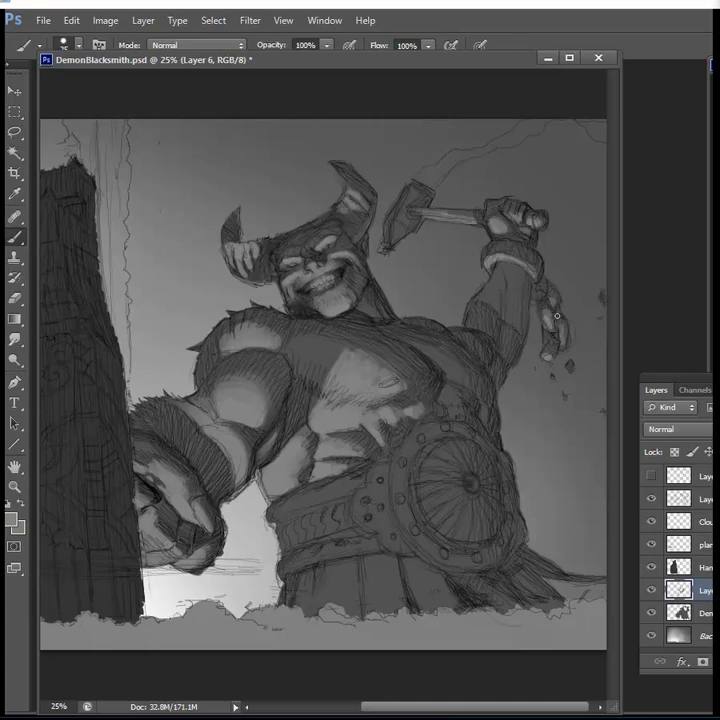
Step: Brush and erase highlights on the hammer forearm and the shield's lower rim by the belt
{"action": "left_click_drag", "start_coordinate": [557, 317], "coordinate": [490, 295]}
{"action": "key", "text": "e"}
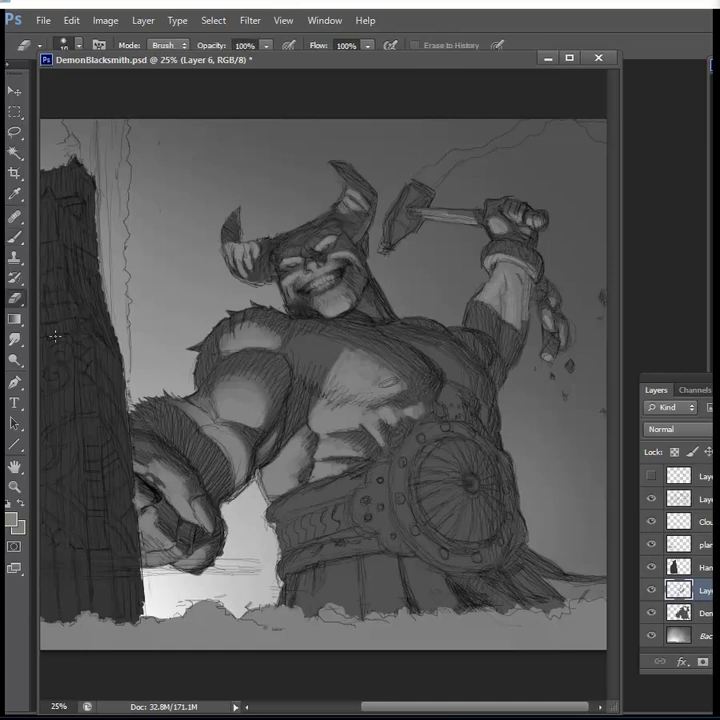
{"action": "key", "text": "bracketright"}
{"action": "key", "text": "bracketright"}
{"action": "key", "text": "bracketright"}
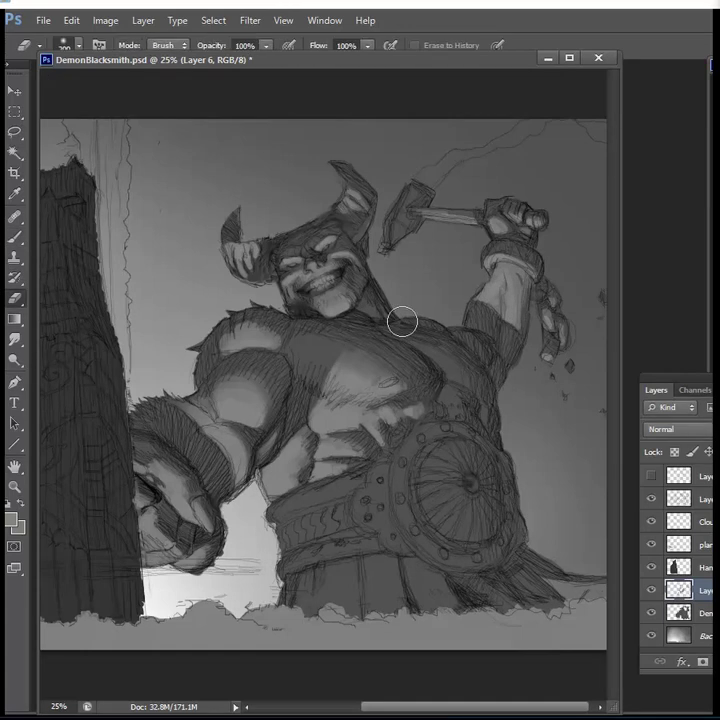
{"action": "key", "text": "b"}
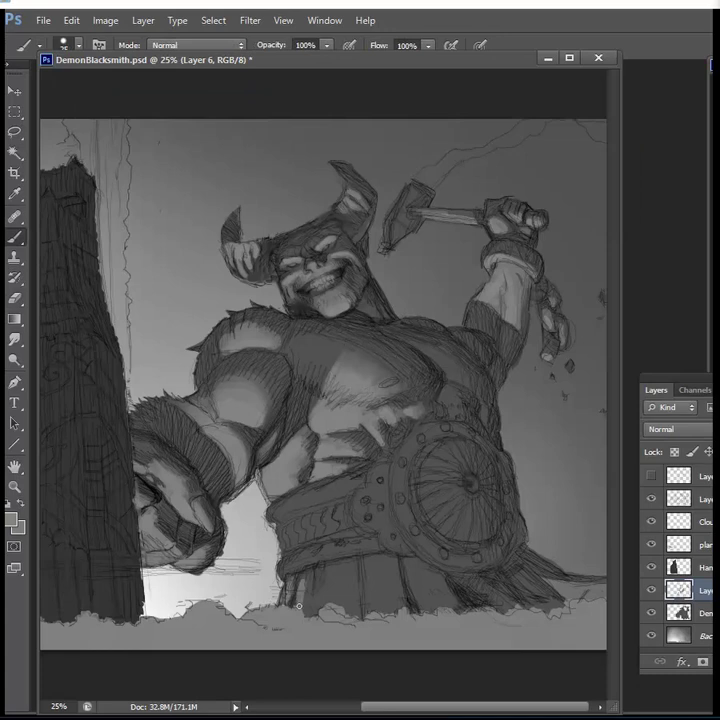
{"action": "left_click_drag", "start_coordinate": [452, 566], "coordinate": [400, 530]}
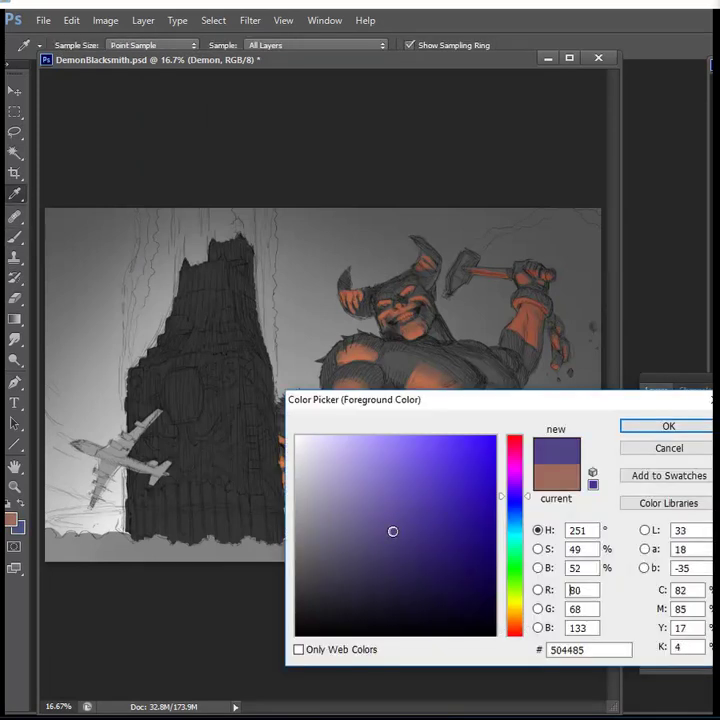
Step: Confirm the purple colour and lay a blue-to-warm gradient over the tower
{"action": "left_click", "coordinate": [669, 426]}
{"action": "key", "text": "g"}
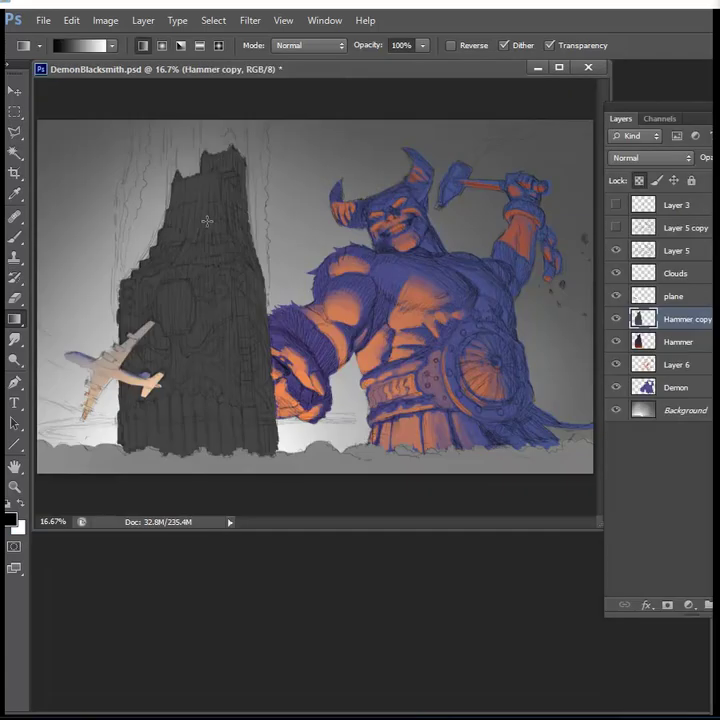
{"action": "left_click_drag", "start_coordinate": [206, 220], "coordinate": [190, 400]}
{"action": "left_click", "coordinate": [105, 20]}
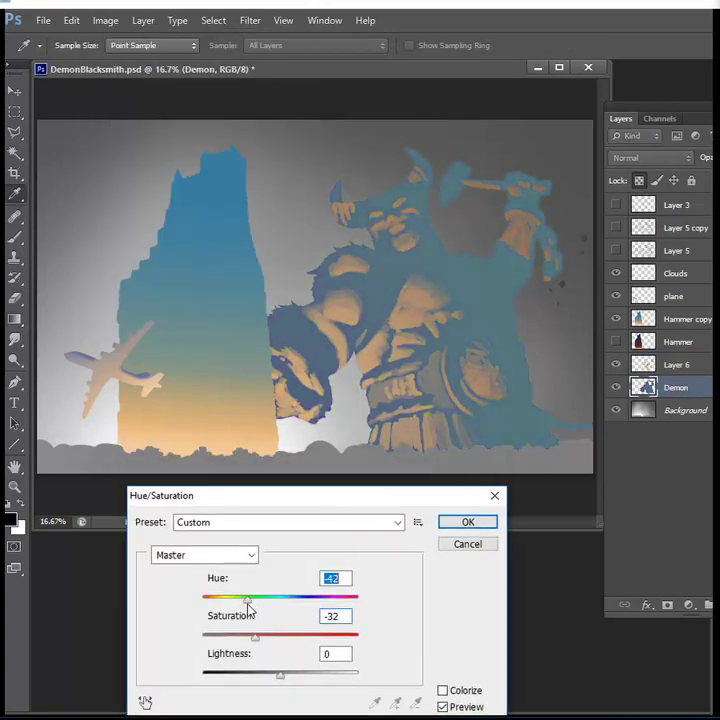
Step: Adjust the demon's hue, saturation and lightness and apply the change
{"action": "left_click_drag", "start_coordinate": [252, 600], "coordinate": [261, 598]}
{"action": "mouse_move", "coordinate": [255, 637]}
{"action": "left_mouse_down"}
{"action": "mouse_move", "coordinate": [267, 637]}
{"action": "mouse_move", "coordinate": [276, 676]}
{"action": "left_mouse_up"}
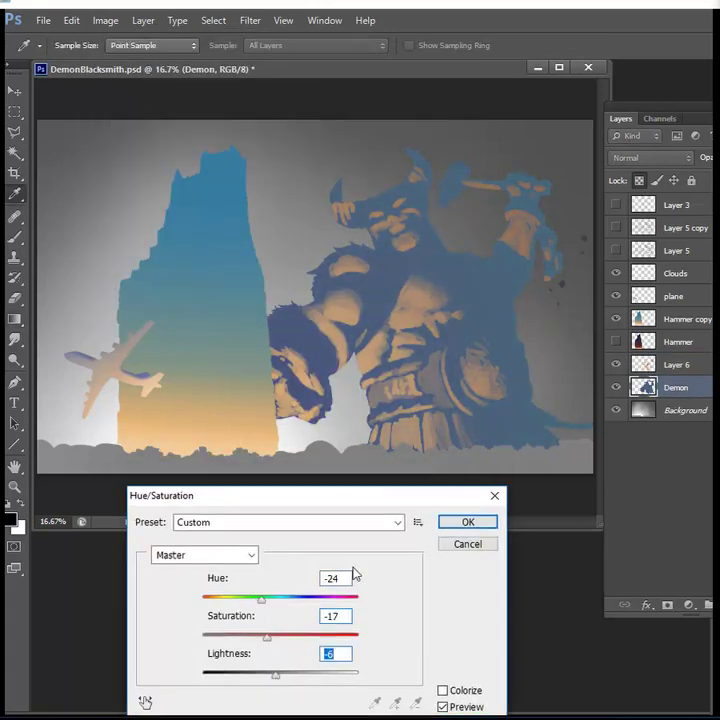
{"action": "key", "text": "Return"}
{"action": "key", "text": "ctrl+shift+f"}
{"action": "key", "text": "Return"}
Step: Apply a reversed blue-to-orange Gradient Map to the Background so the sky is teal above
{"action": "left_click", "coordinate": [676, 410]}
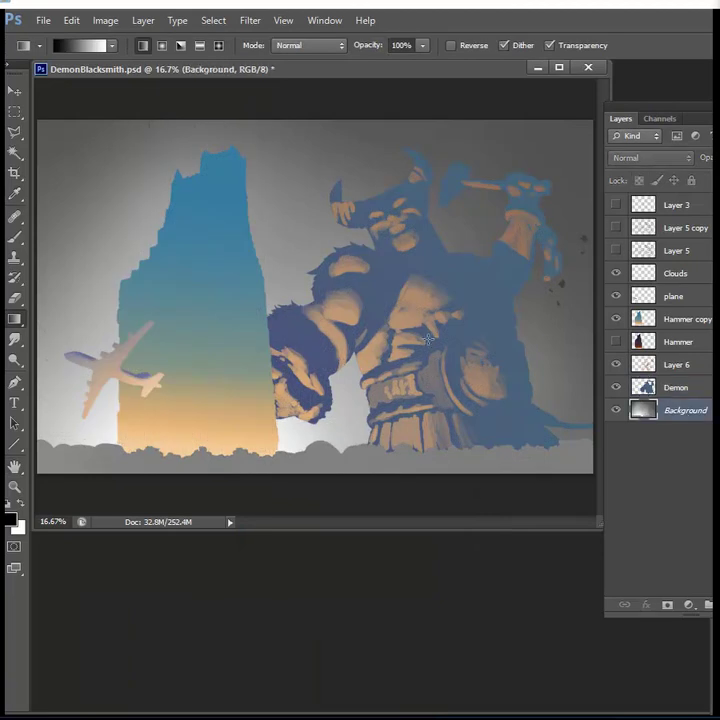
{"action": "left_click", "coordinate": [104, 20]}
{"action": "left_click", "coordinate": [147, 59]}
{"action": "left_click", "coordinate": [700, 372]}
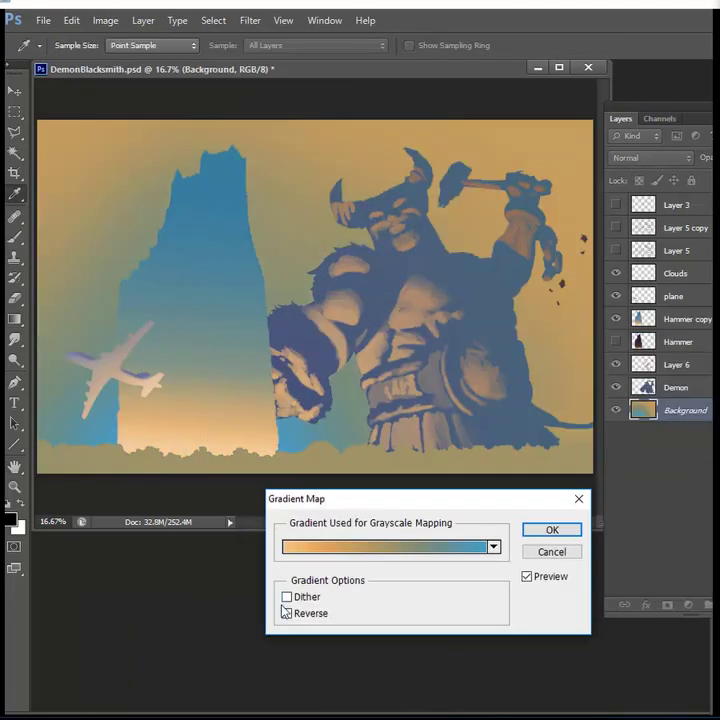
{"action": "left_click", "coordinate": [442, 546]}
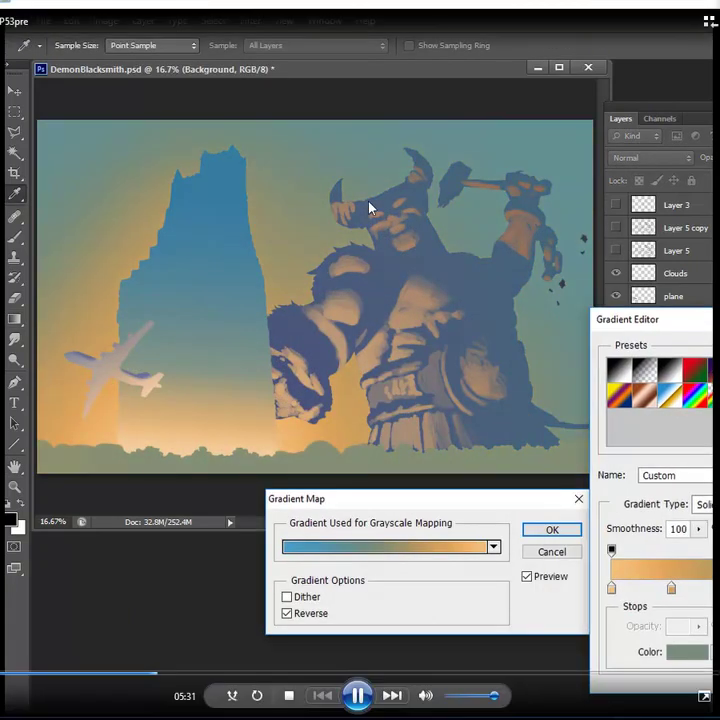
Step: Shift the hue of the Cyans range in Hue/Saturation on the background
{"action": "left_click", "coordinate": [113, 90]}
{"action": "left_click", "coordinate": [104, 20]}
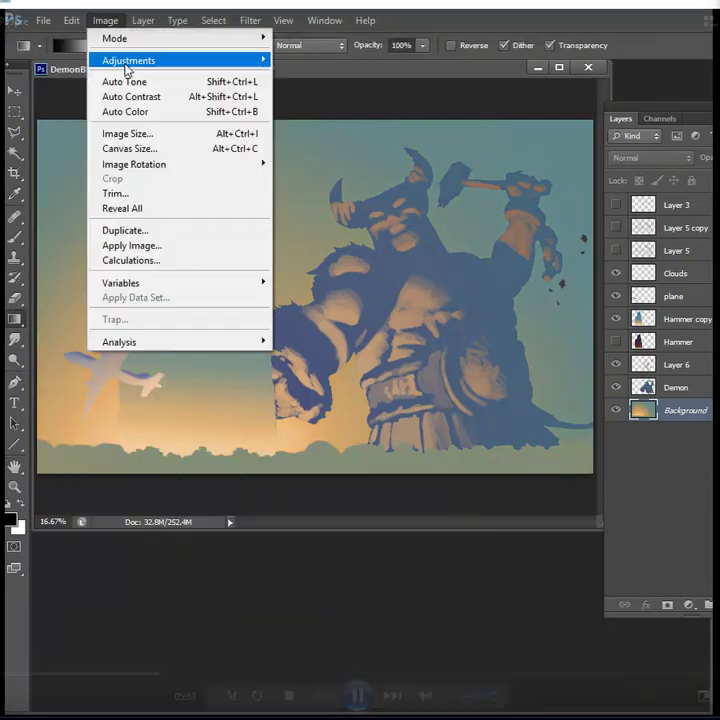
{"action": "key", "text": "ctrl+u"}
{"action": "left_click", "coordinate": [205, 555]}
{"action": "left_click", "coordinate": [177, 620]}
{"action": "mouse_move", "coordinate": [281, 598]}
{"action": "left_mouse_down"}
{"action": "mouse_move", "coordinate": [293, 599]}
{"action": "mouse_move", "coordinate": [272, 610]}
{"action": "mouse_move", "coordinate": [265, 637]}
{"action": "mouse_move", "coordinate": [290, 600]}
{"action": "mouse_move", "coordinate": [262, 638]}
{"action": "left_mouse_up"}
Step: Adjust the Yellows and Greens ranges, apply, and compare weaker Fade strengths
{"action": "key", "text": "alt+4"}
{"action": "left_click", "coordinate": [205, 555]}
{"action": "left_click", "coordinate": [170, 609]}
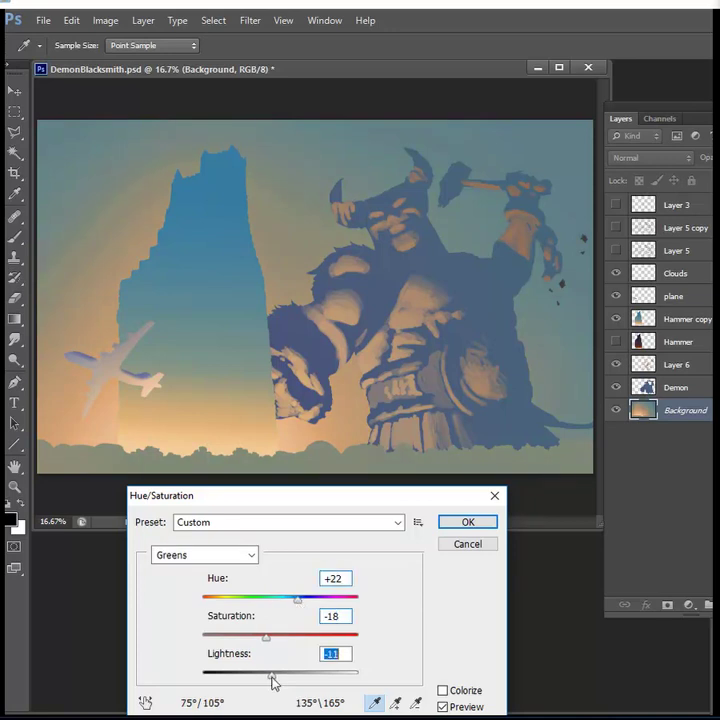
{"action": "key", "text": "Return"}
{"action": "key", "text": "g"}
{"action": "key", "text": "ctrl+shift+f"}
{"action": "mouse_move", "coordinate": [393, 582]}
{"action": "left_mouse_down"}
{"action": "mouse_move", "coordinate": [257, 595]}
{"action": "mouse_move", "coordinate": [413, 607]}
{"action": "mouse_move", "coordinate": [354, 604]}
{"action": "mouse_move", "coordinate": [403, 607]}
{"action": "left_mouse_up"}
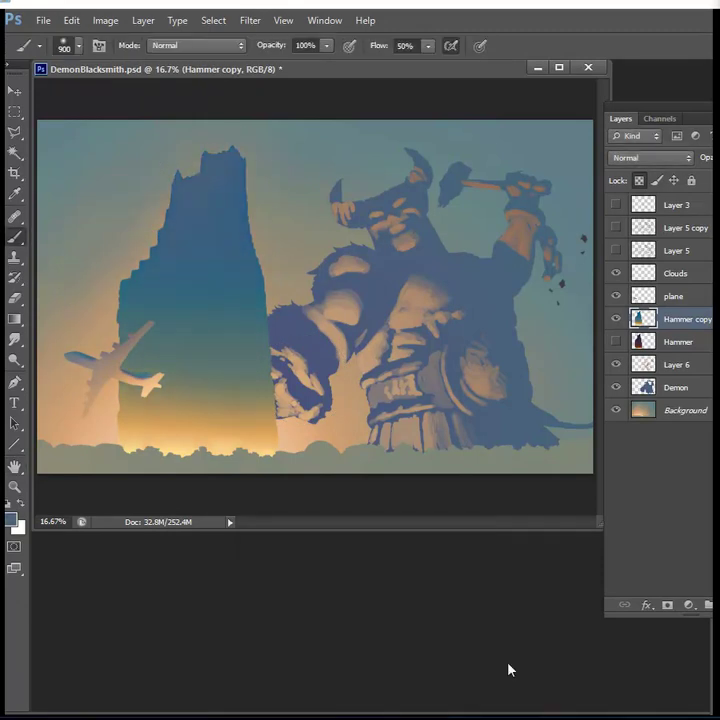
Step: Paint a light cloud stroke along the bottom of the canvas
{"action": "left_click_drag", "start_coordinate": [45, 462], "coordinate": [327, 467]}
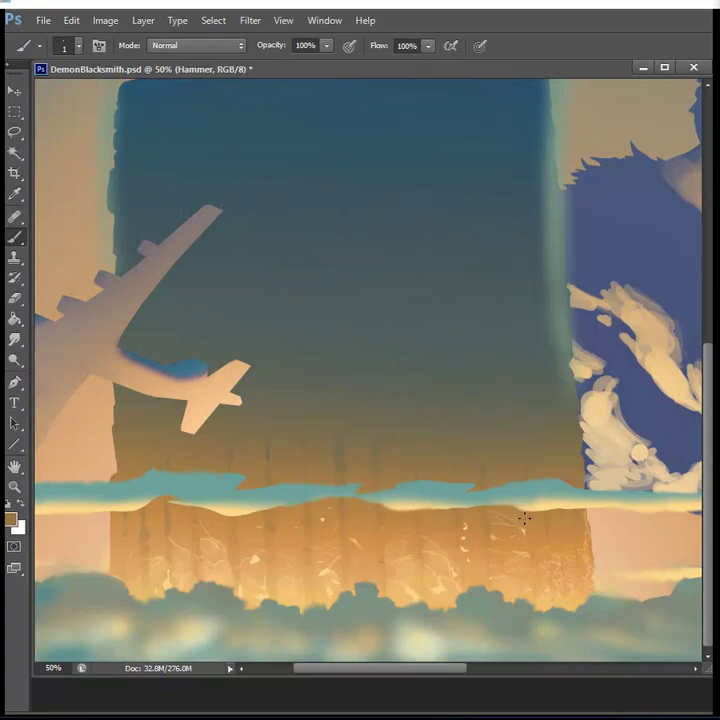
Step: Sample a dark blue from the tower and enlarge the brush for bolder strokes
{"action": "left_click", "coordinate": [202, 450], "text": "alt"}
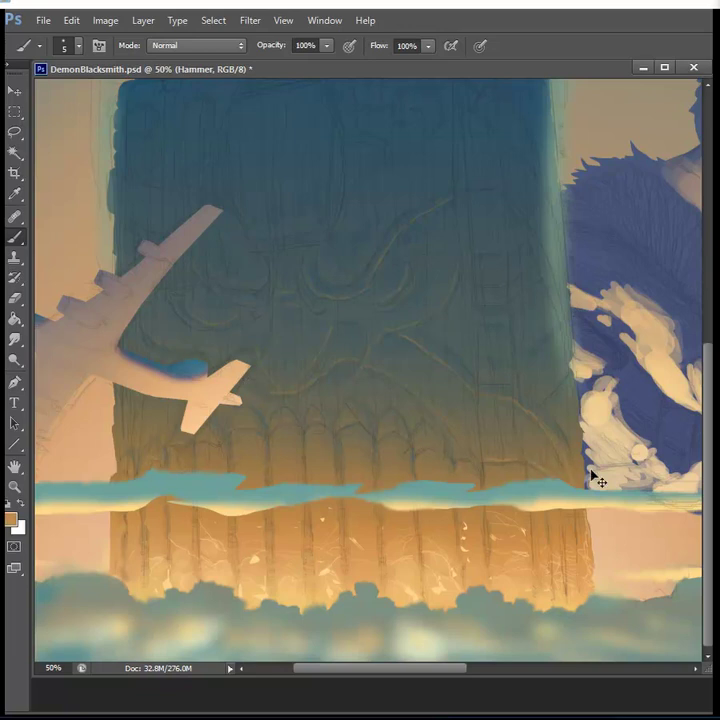
{"action": "scroll", "coordinate": [337, 402], "scroll_direction": "up", "scroll_amount": 3}
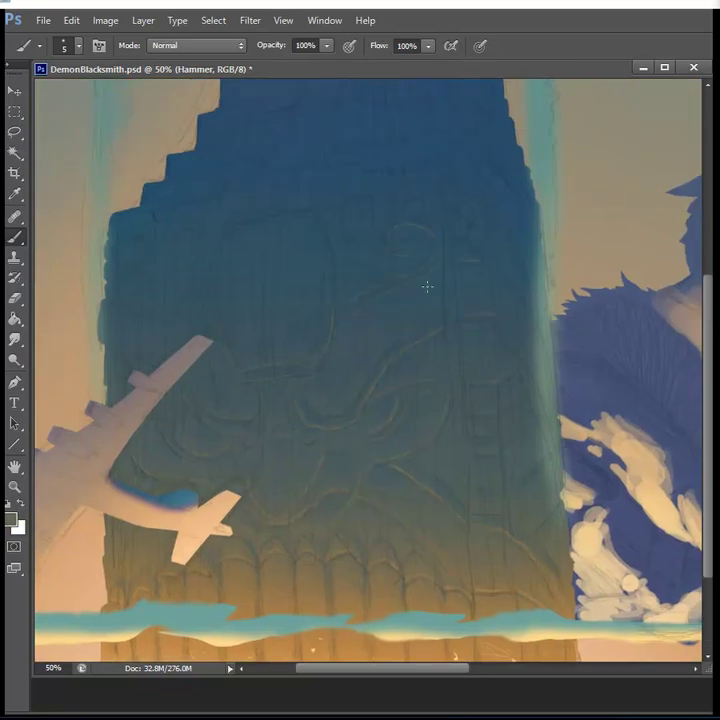
{"action": "key", "text": "bracketright"}
{"action": "key", "text": "bracketright"}
{"action": "key", "text": "bracketright"}
{"action": "left_click", "coordinate": [294, 211], "text": "alt"}
Step: Lasso a narrow strip down the tower and return to the Brush at adjusted size
{"action": "left_click", "coordinate": [14, 132]}
{"action": "mouse_move", "coordinate": [439, 150]}
{"action": "left_mouse_down"}
{"action": "mouse_move", "coordinate": [495, 378]}
{"action": "mouse_move", "coordinate": [450, 135]}
{"action": "left_mouse_up"}
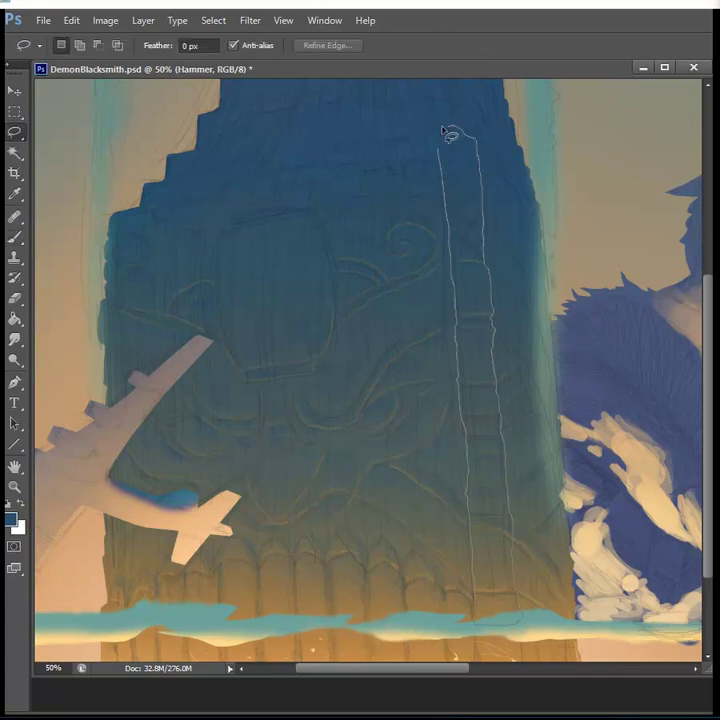
{"action": "scroll", "coordinate": [514, 643], "scroll_direction": "down", "scroll_amount": 3}
{"action": "key", "text": "b"}
{"action": "key", "text": "ctrl+h"}
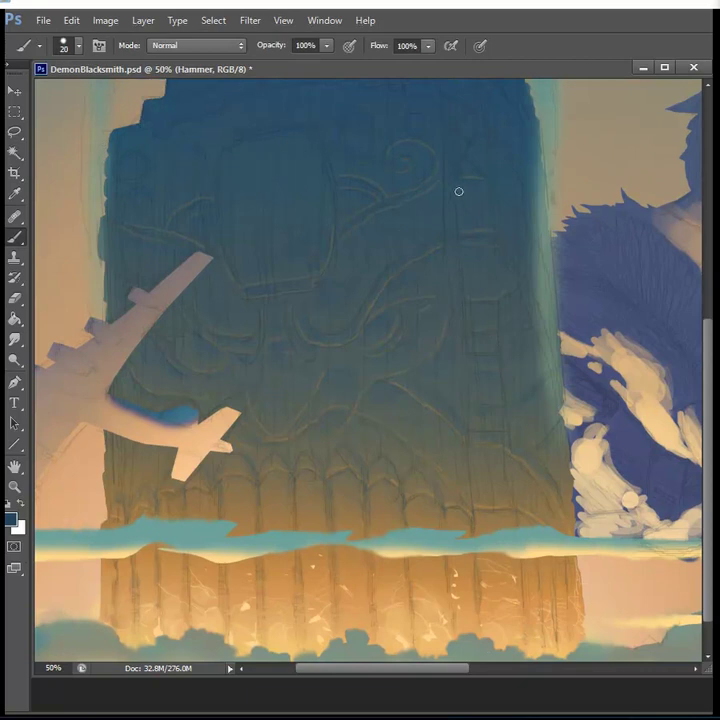
{"action": "key", "text": "bracketright"}
{"action": "key", "text": "bracketright"}
{"action": "key", "text": "bracketright"}
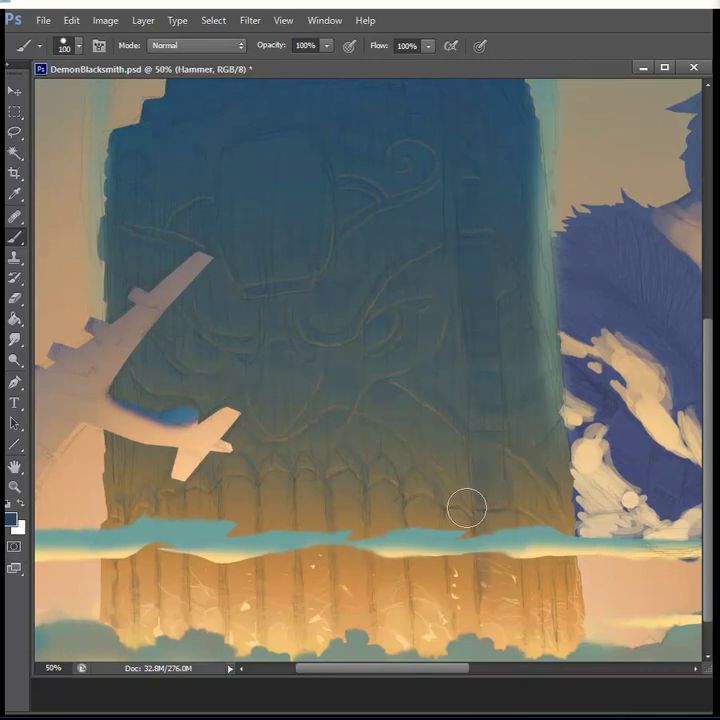
{"action": "scroll", "coordinate": [689, 262], "scroll_direction": "up", "scroll_amount": 4}
{"action": "scroll", "coordinate": [267, 362], "scroll_direction": "up", "scroll_amount": 3}
{"action": "key", "text": "bracketleft"}
{"action": "key", "text": "bracketleft"}
{"action": "key", "text": "bracketleft"}
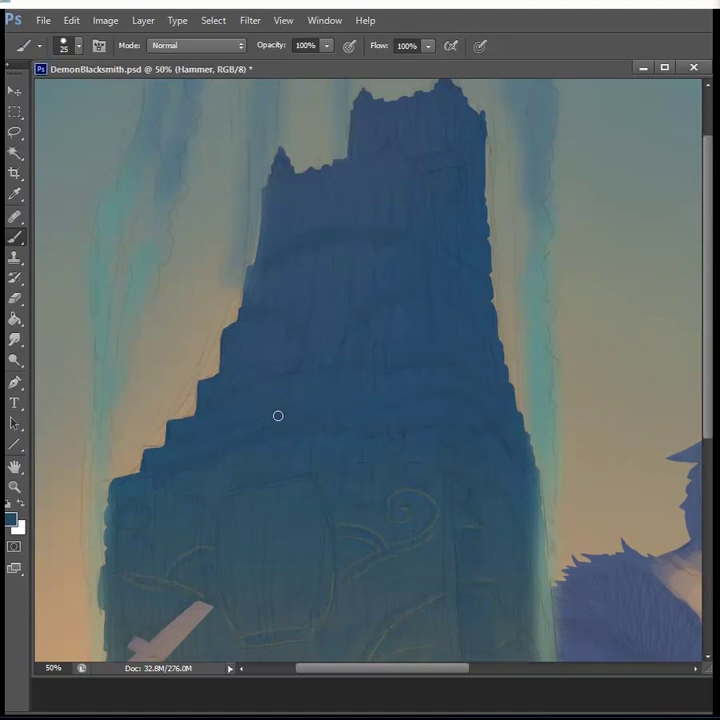
Step: Zoom out to view the whole painting and save it
{"action": "key", "text": "z"}
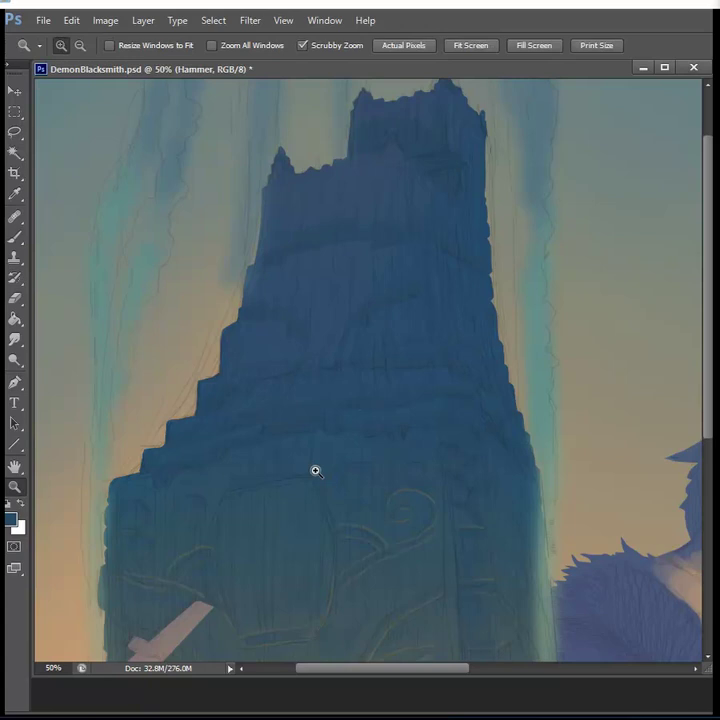
{"action": "left_click", "coordinate": [315, 469], "text": "alt"}
{"action": "key", "text": "ctrl+s"}
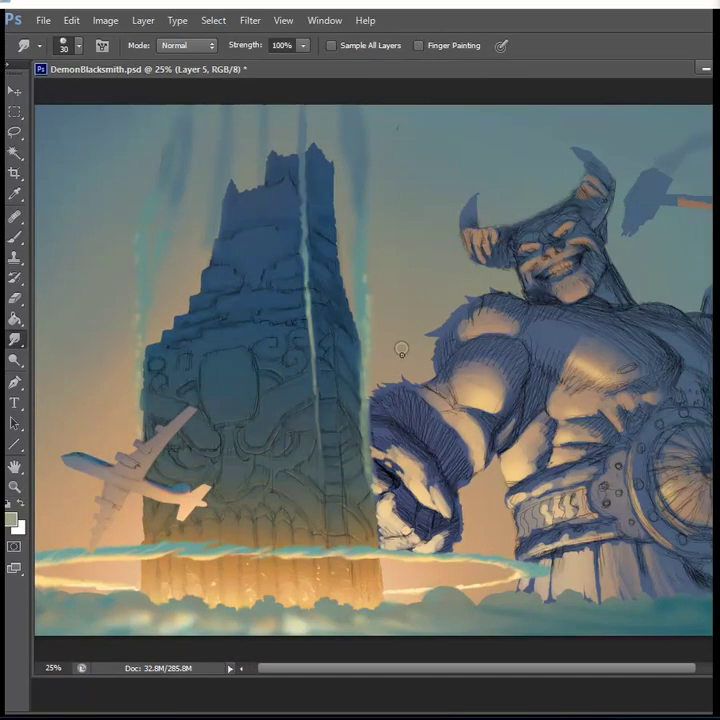
Step: Smudge the demon's knuckle highlights, fist edge, arm and chest shading smooth
{"action": "key", "text": "bracketright"}
{"action": "key", "text": "bracketright"}
{"action": "key", "text": "bracketright"}
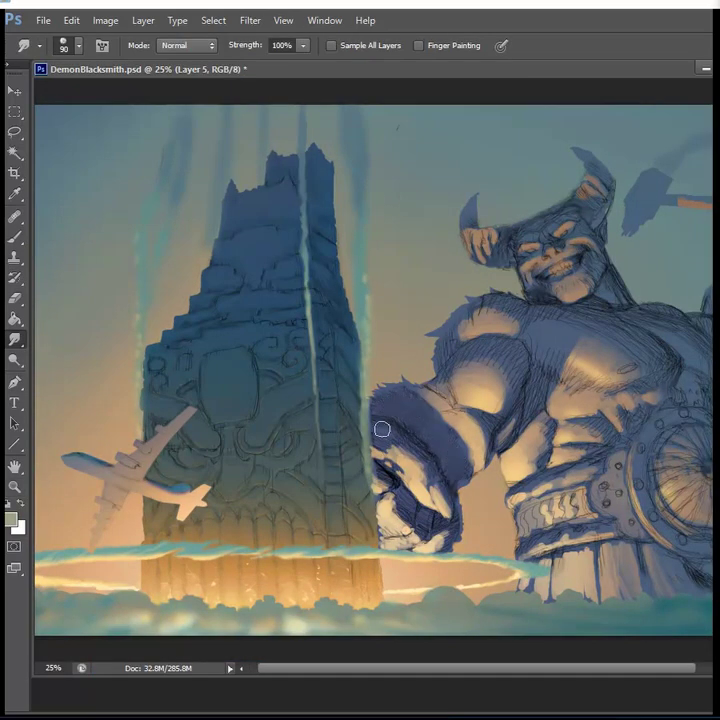
{"action": "mouse_move", "coordinate": [381, 427]}
{"action": "left_mouse_down"}
{"action": "mouse_move", "coordinate": [434, 446]}
{"action": "mouse_move", "coordinate": [376, 437]}
{"action": "left_mouse_up"}
{"action": "mouse_move", "coordinate": [458, 526]}
{"action": "left_mouse_down"}
{"action": "mouse_move", "coordinate": [407, 508]}
{"action": "mouse_move", "coordinate": [381, 468]}
{"action": "left_mouse_up"}
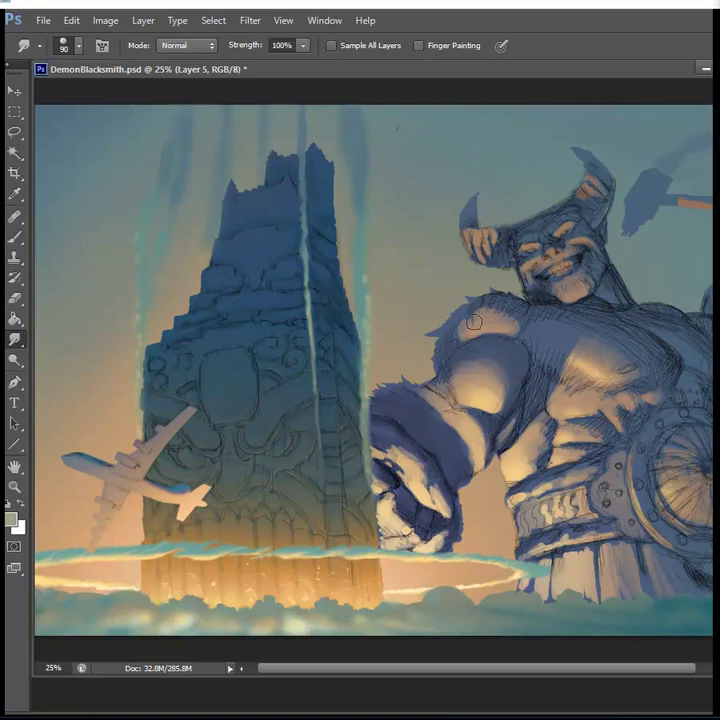
{"action": "left_click_drag", "start_coordinate": [561, 363], "coordinate": [518, 408]}
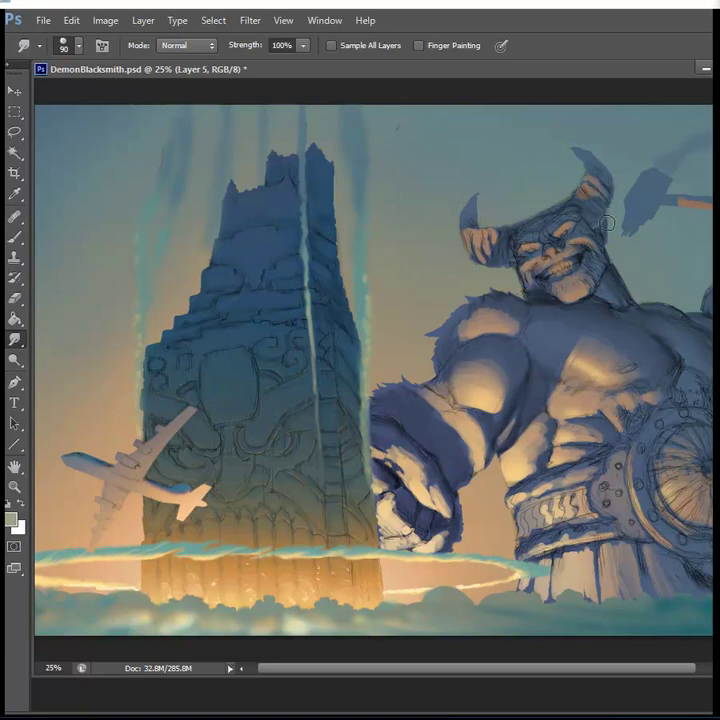
{"action": "key", "text": "bracketleft"}
{"action": "key", "text": "bracketleft"}
{"action": "key", "text": "bracketleft"}
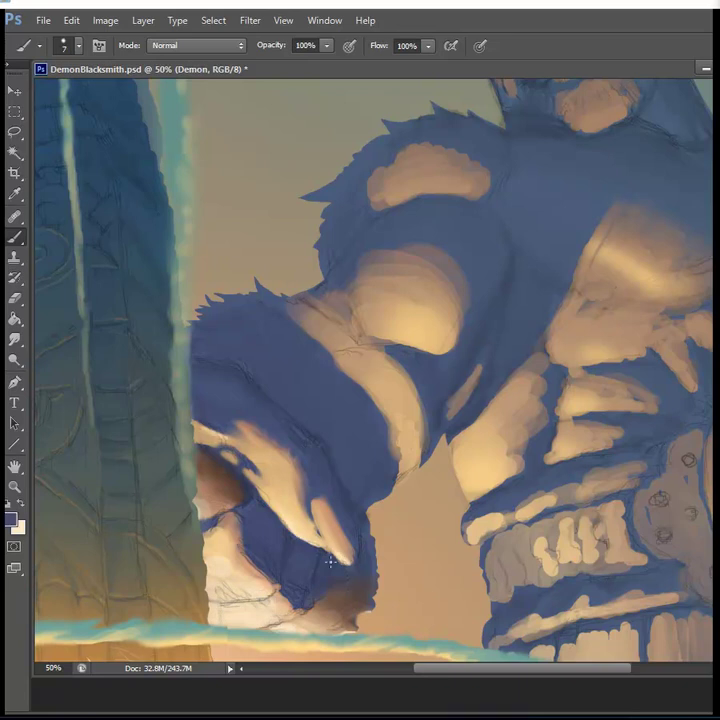
Step: Sample the tan shading and smudge the light patches on the demon's upper body
{"action": "left_click", "coordinate": [329, 506], "text": "alt"}
{"action": "key", "text": "r"}
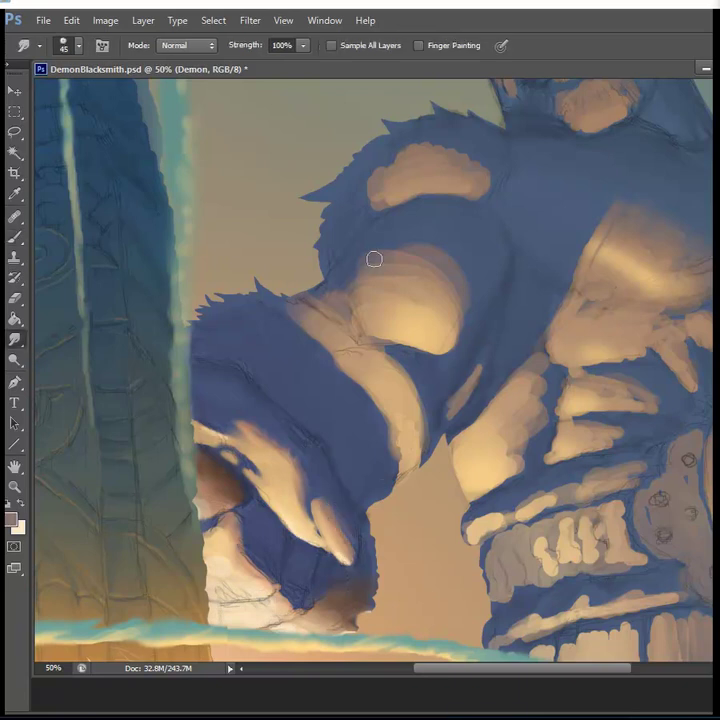
{"action": "left_click_drag", "start_coordinate": [373, 257], "coordinate": [454, 287]}
{"action": "left_click_drag", "start_coordinate": [426, 153], "coordinate": [376, 180]}
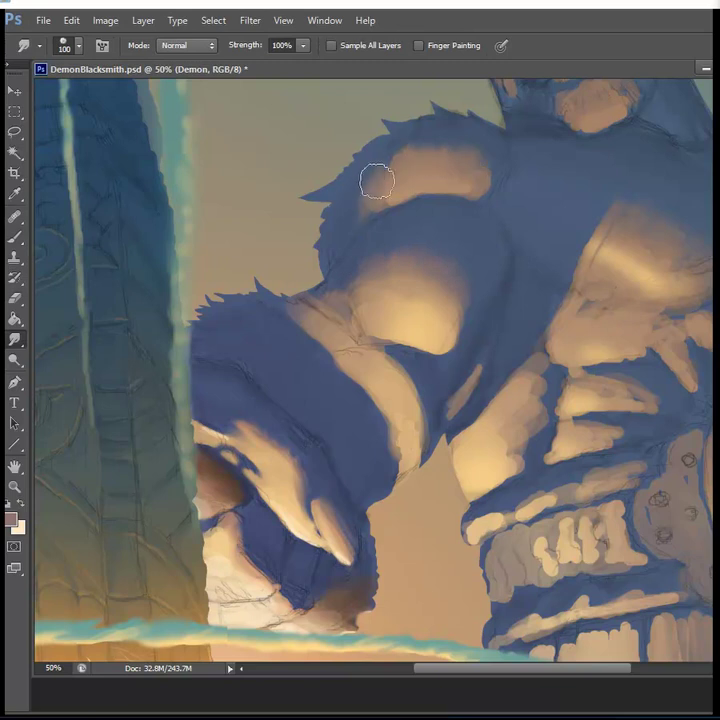
{"action": "key", "text": "bracketleft"}
{"action": "key", "text": "bracketleft"}
{"action": "key", "text": "bracketleft"}
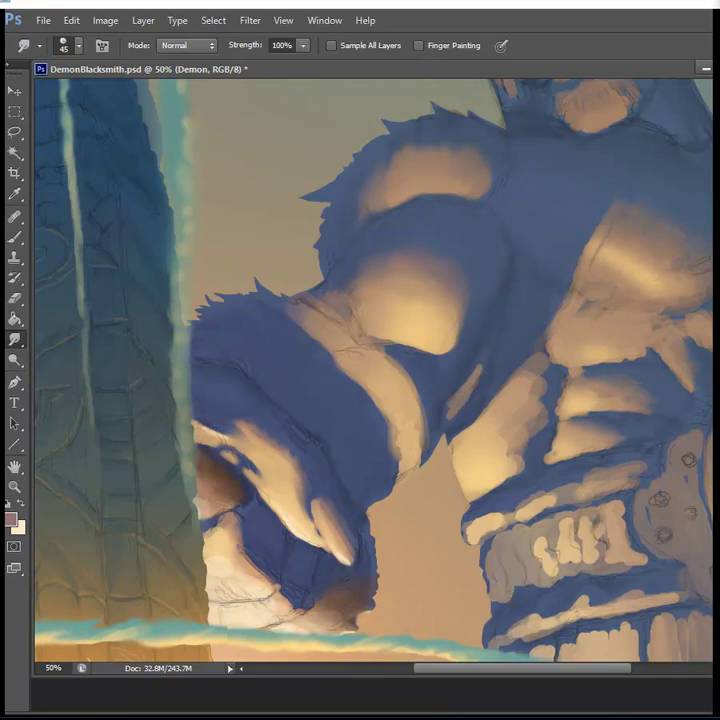
Step: Blend the demon's chest shading, sample the tower's dark blue, and save
{"action": "left_click_drag", "start_coordinate": [498, 442], "coordinate": [517, 453]}
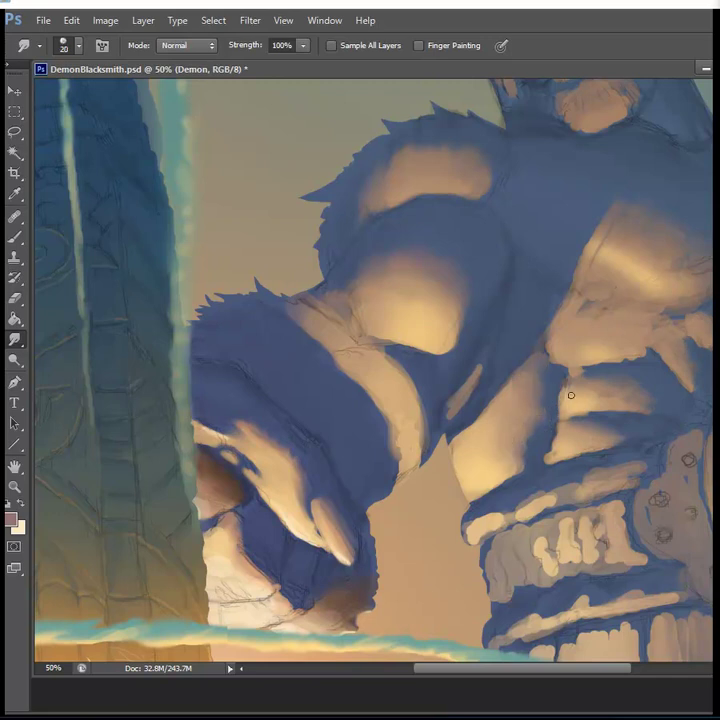
{"action": "key", "text": "bracketright"}
{"action": "key", "text": "bracketright"}
{"action": "left_click_drag", "start_coordinate": [541, 495], "coordinate": [607, 477]}
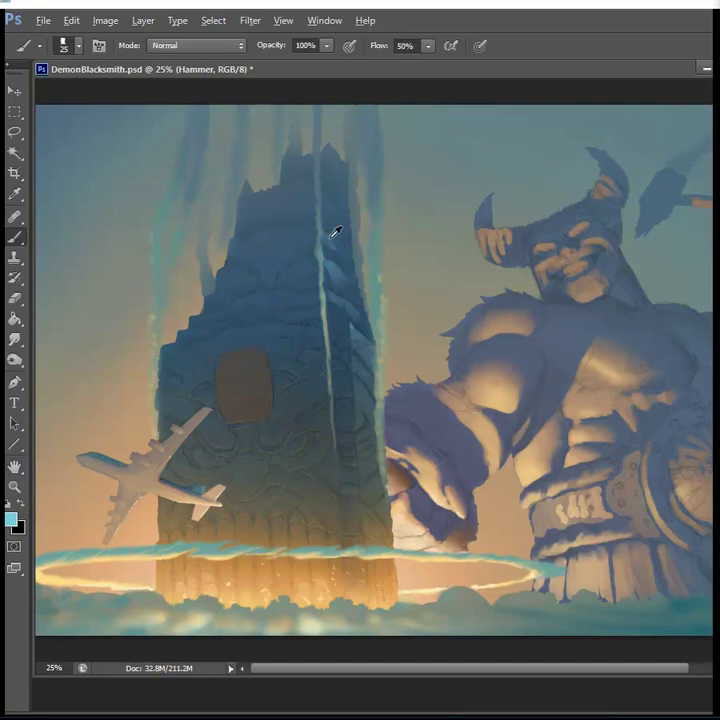
{"action": "left_click", "coordinate": [366, 320], "text": "alt"}
{"action": "key", "text": "ctrl+s"}
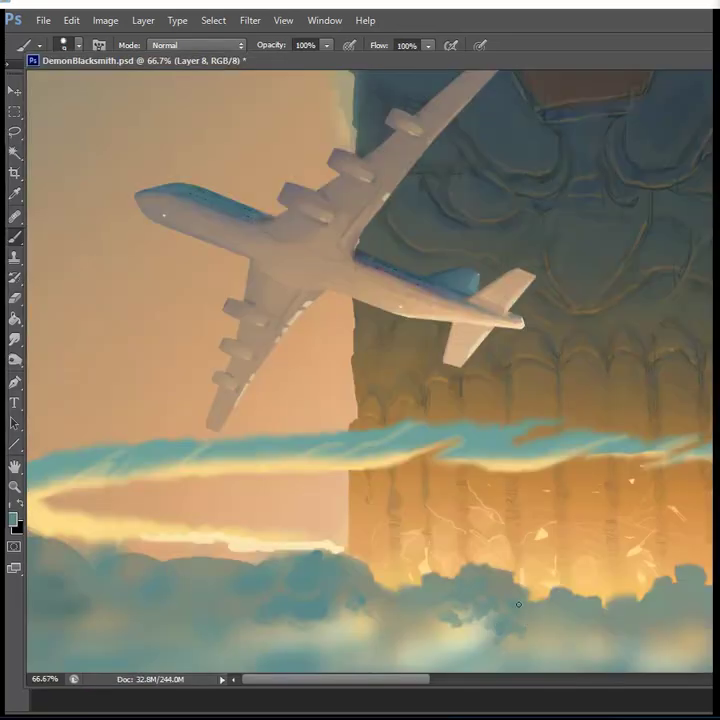
Step: Repaint the bottom cloud texture, then sweep a light yellow glow along the clouds' lower edge
{"action": "left_click_drag", "start_coordinate": [578, 624], "coordinate": [540, 645]}
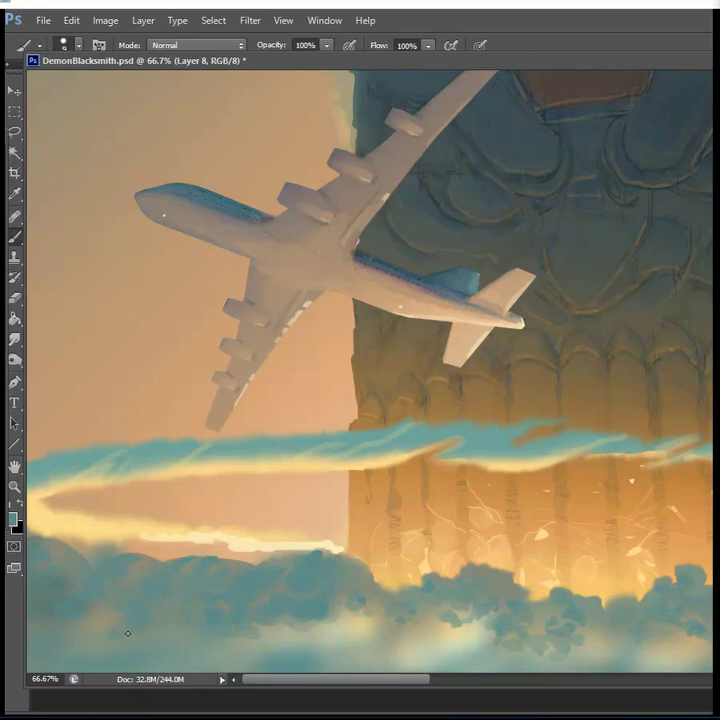
{"action": "key", "text": "r"}
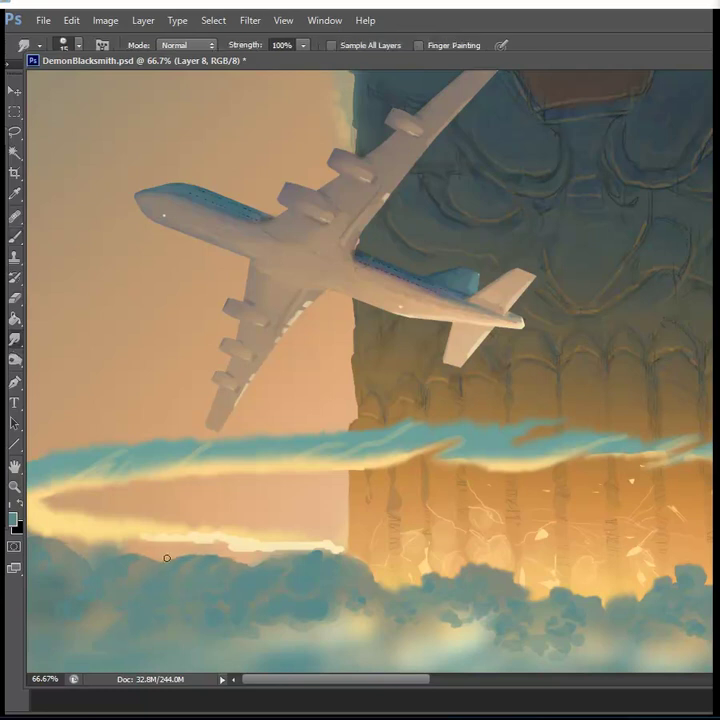
{"action": "key", "text": "b"}
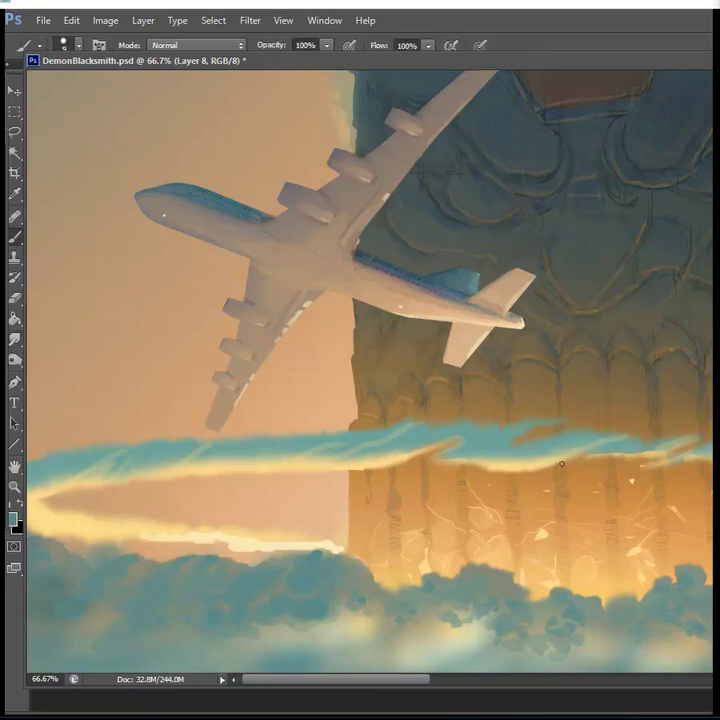
{"action": "left_click", "coordinate": [653, 598], "text": "alt"}
{"action": "left_click_drag", "start_coordinate": [381, 661], "coordinate": [331, 668]}
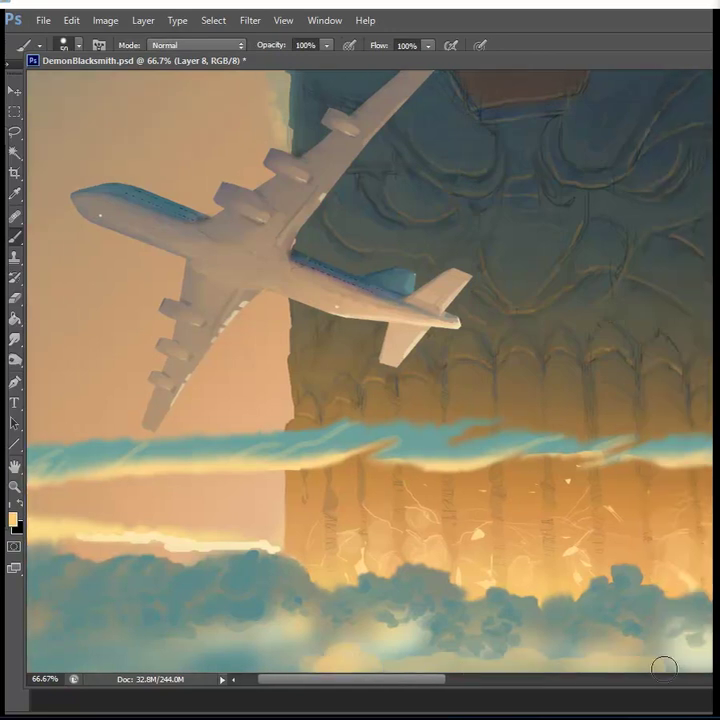
{"action": "mouse_move", "coordinate": [664, 664]}
{"action": "left_mouse_down"}
{"action": "mouse_move", "coordinate": [40, 668]}
{"action": "mouse_move", "coordinate": [241, 654]}
{"action": "left_mouse_up"}
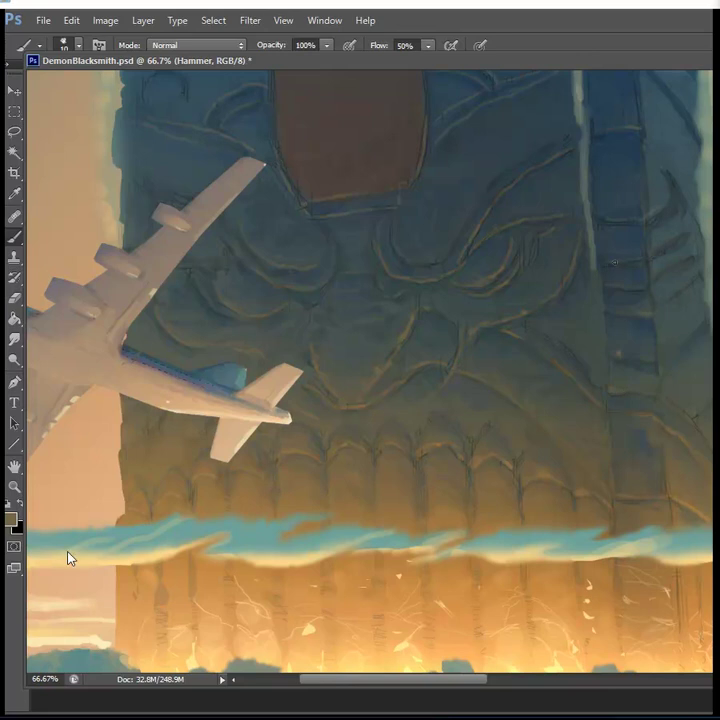
{"action": "mouse_move", "coordinate": [330, 679]}
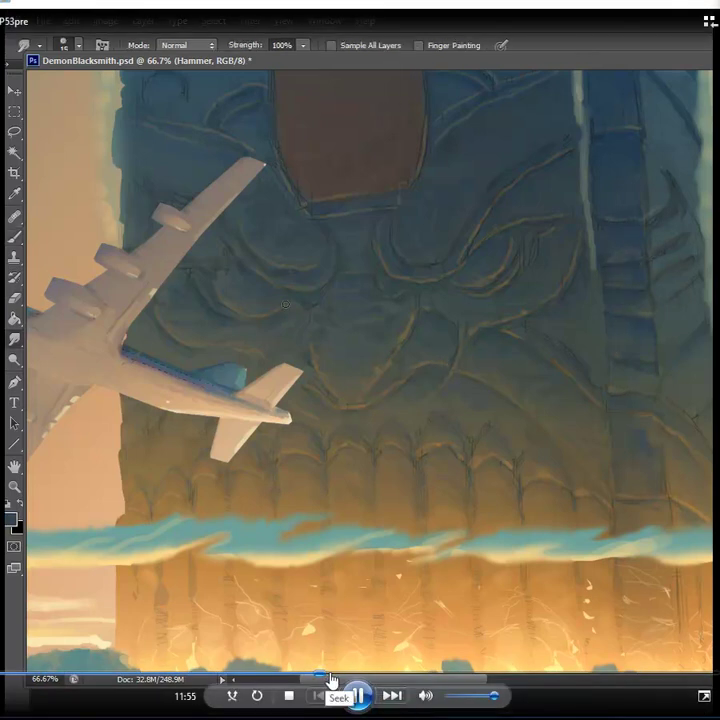
{"action": "left_click", "coordinate": [329, 680]}
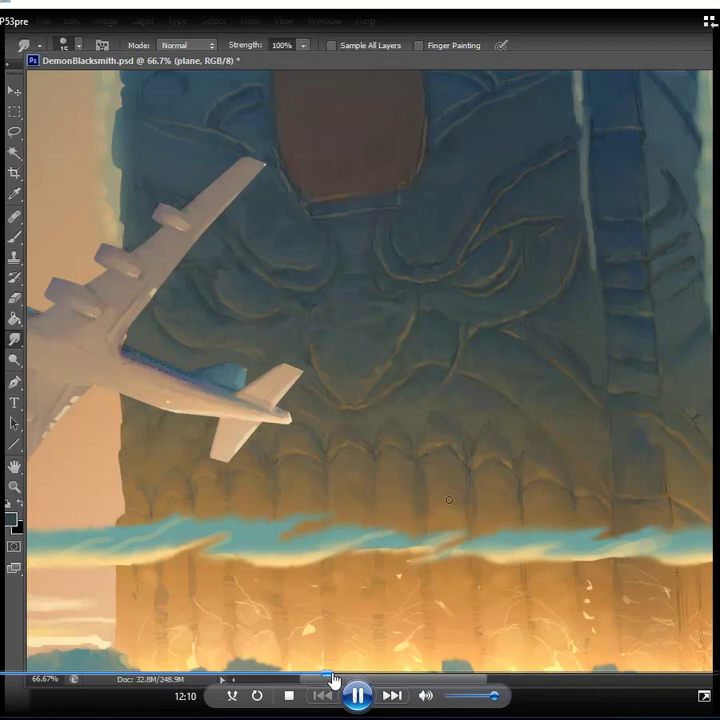
{"action": "left_click", "coordinate": [335, 681]}
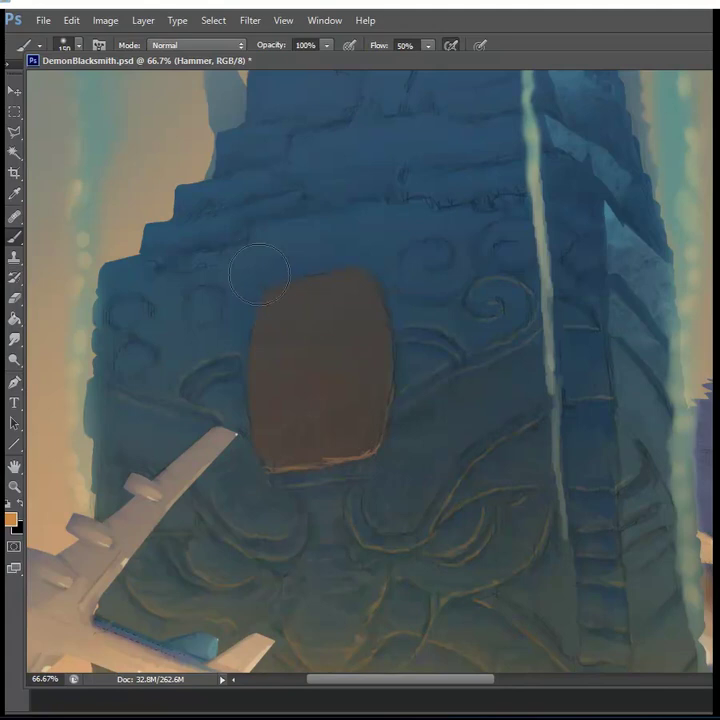
Step: Zoom out to the whole painting and set an orange paint colour via the Color Picker
{"action": "key", "text": "bracketleft"}
{"action": "key", "text": "bracketleft"}
{"action": "key", "text": "bracketleft"}
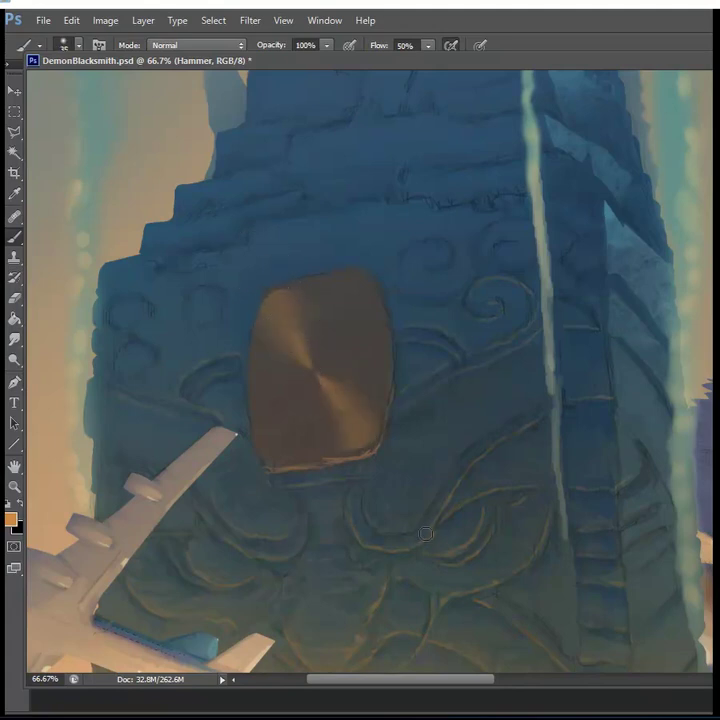
{"action": "key", "text": "z"}
{"action": "left_click", "coordinate": [117, 455], "text": "alt"}
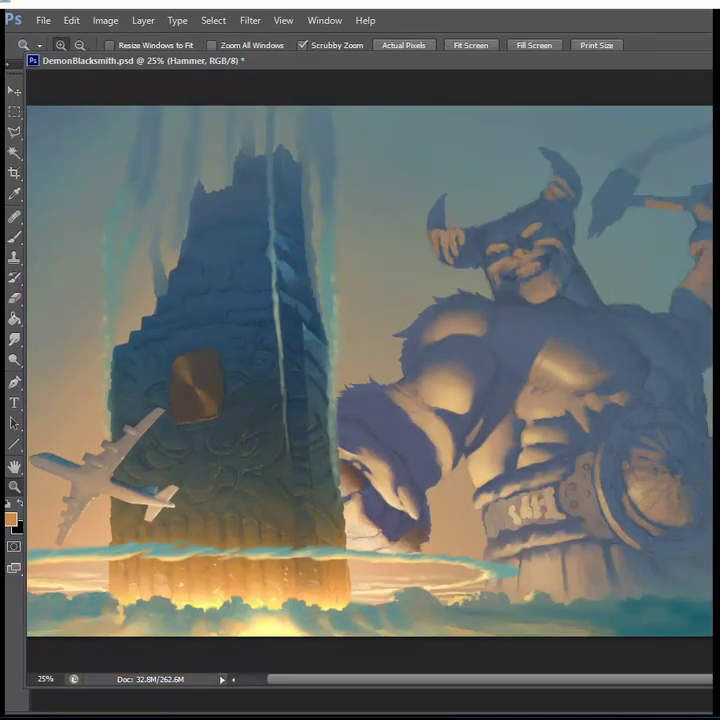
{"action": "left_click", "coordinate": [14, 193]}
{"action": "left_click", "coordinate": [11, 519]}
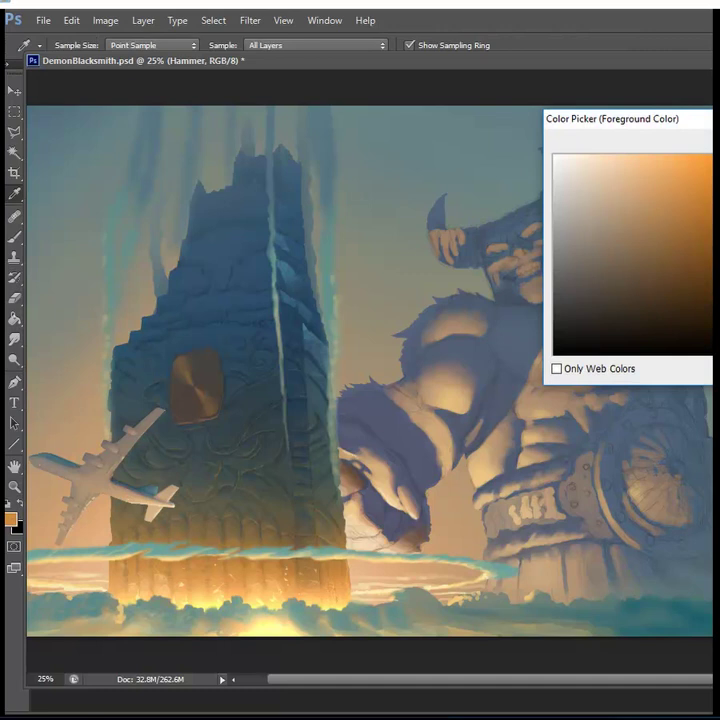
{"action": "key", "text": "Return"}
{"action": "key", "text": "b"}
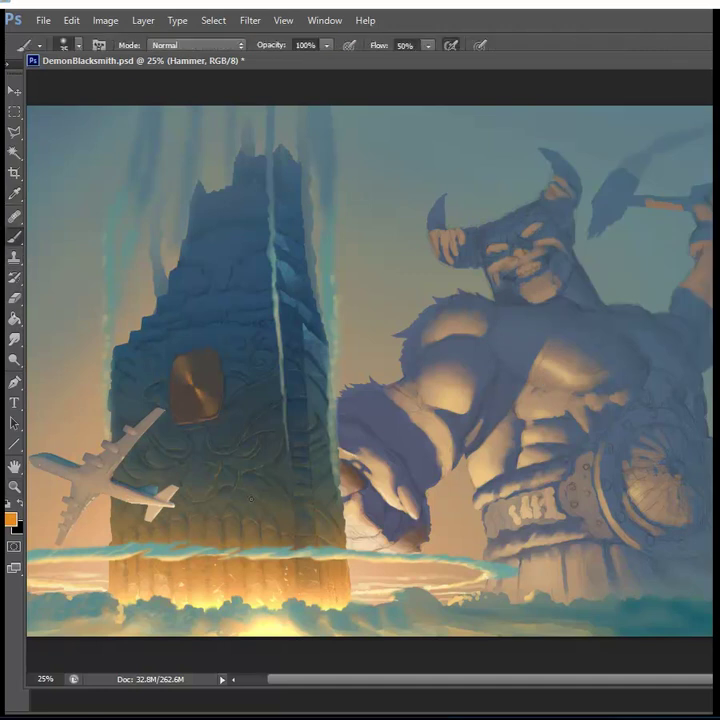
{"action": "left_click", "coordinate": [195, 45]}
Step: Set the brush mode to Color and pan up the tower from glowing base to stepped top
{"action": "left_click", "coordinate": [175, 466]}
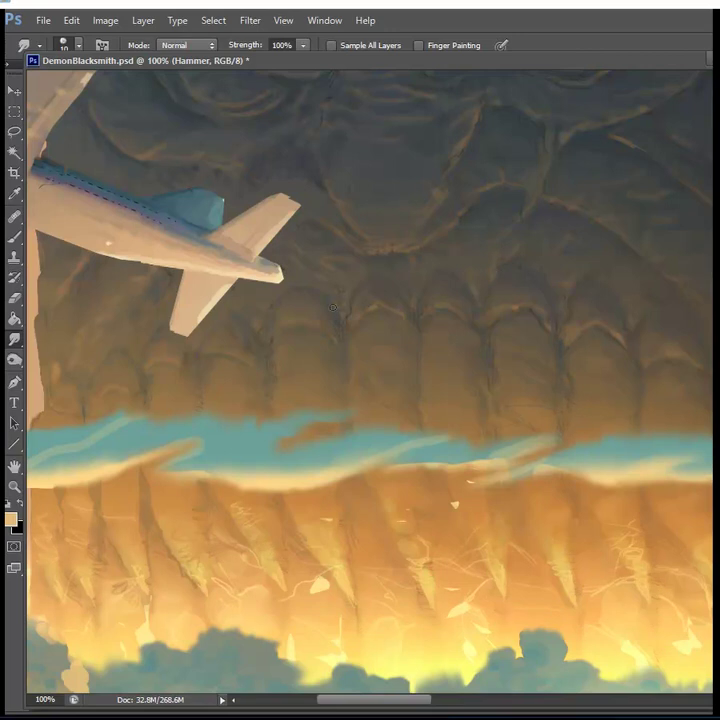
{"action": "left_click_drag", "start_coordinate": [611, 283], "coordinate": [371, 323]}
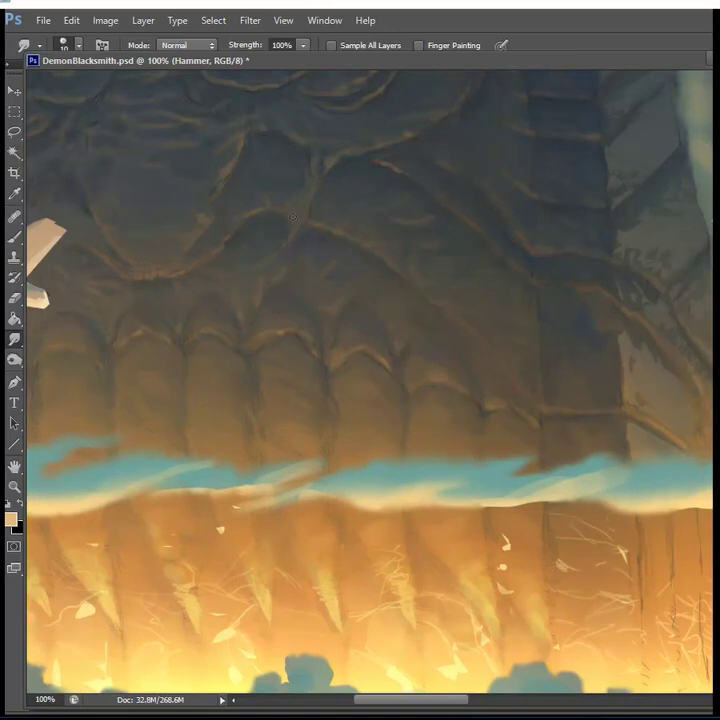
{"action": "left_click_drag", "start_coordinate": [411, 242], "coordinate": [511, 522]}
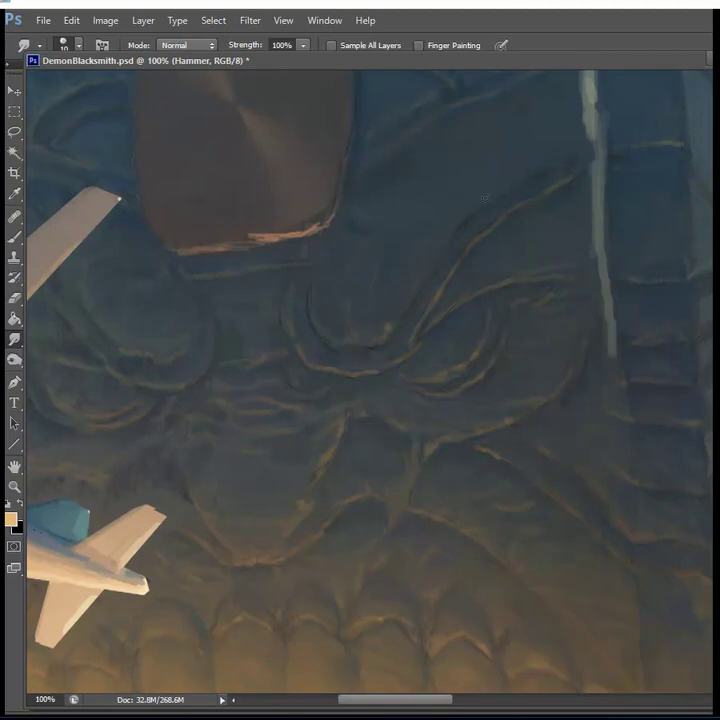
{"action": "left_click_drag", "start_coordinate": [485, 198], "coordinate": [581, 262]}
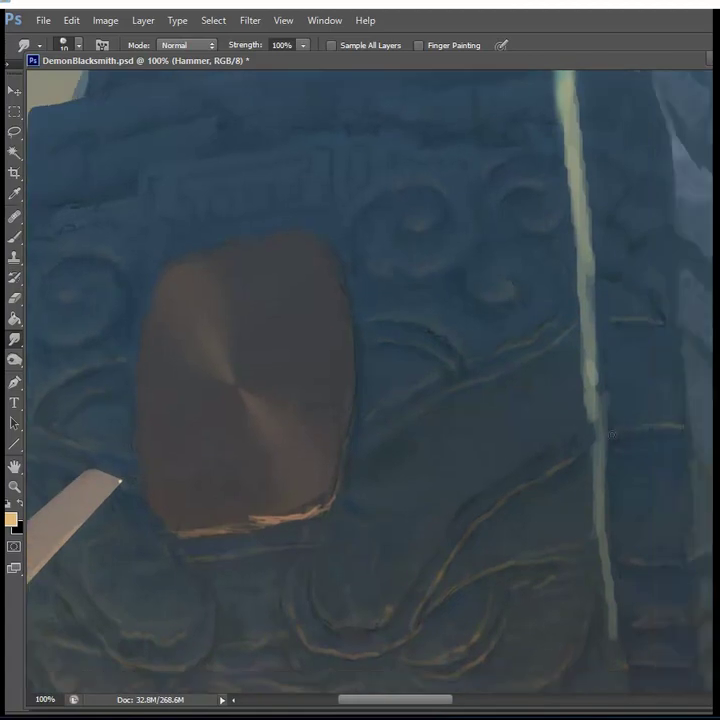
{"action": "left_click_drag", "start_coordinate": [370, 135], "coordinate": [525, 412]}
{"action": "key", "text": "e"}
{"action": "mouse_move", "coordinate": [329, 140]}
{"action": "left_mouse_down"}
{"action": "mouse_move", "coordinate": [222, 337]}
{"action": "mouse_move", "coordinate": [220, 441]}
{"action": "mouse_move", "coordinate": [242, 363]}
{"action": "left_mouse_up"}
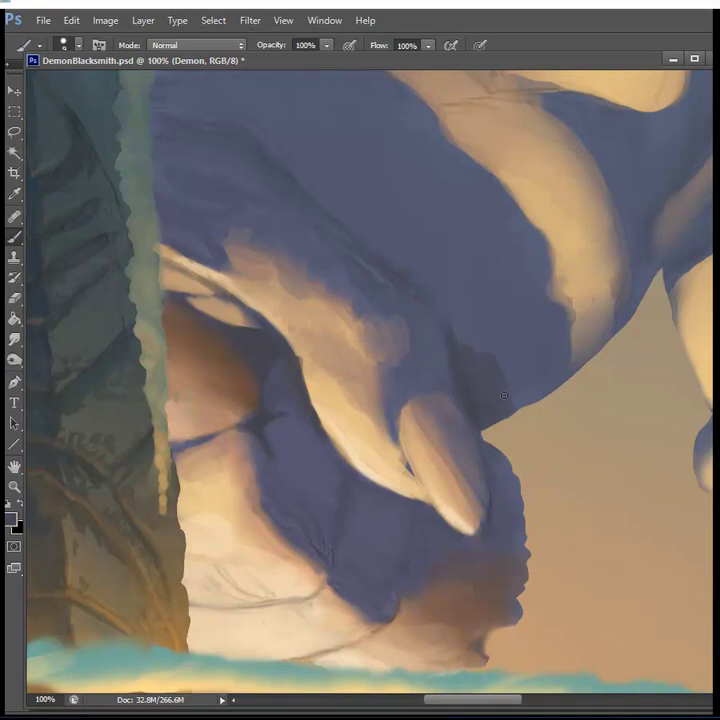
Step: Sample the blue-grey shadow colour from the fist and shrink the brush for finer touch-ups
{"action": "left_click", "coordinate": [445, 330], "text": "alt"}
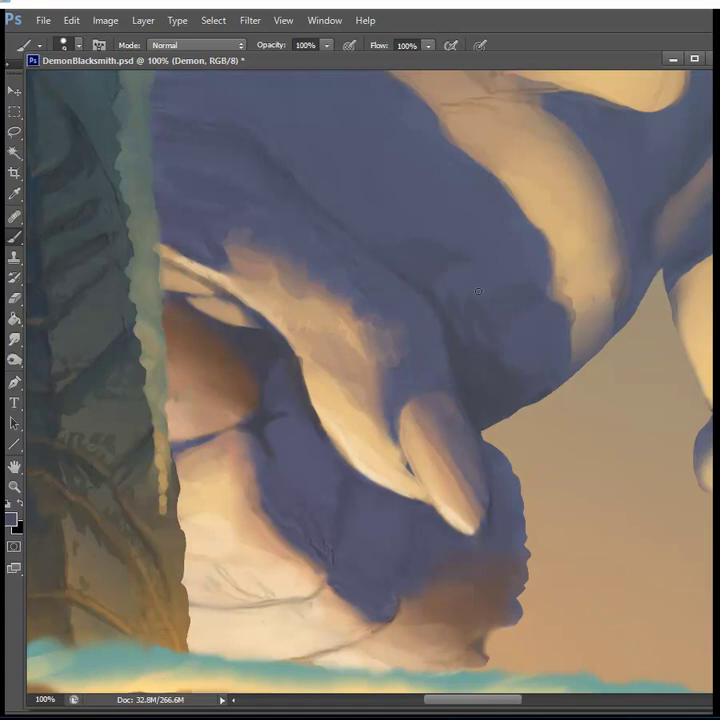
{"action": "left_click", "coordinate": [261, 508], "text": "alt"}
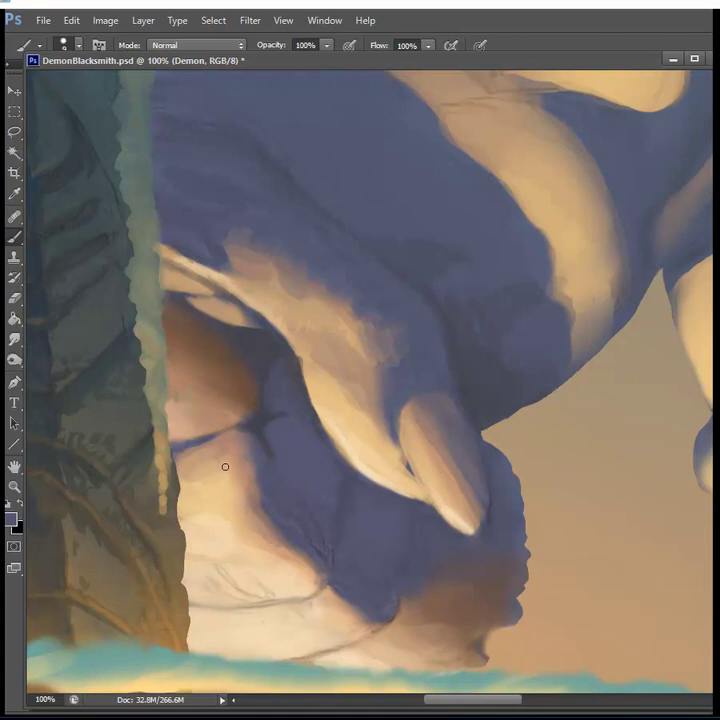
{"action": "key", "text": "bracketleft"}
{"action": "key", "text": "bracketleft"}
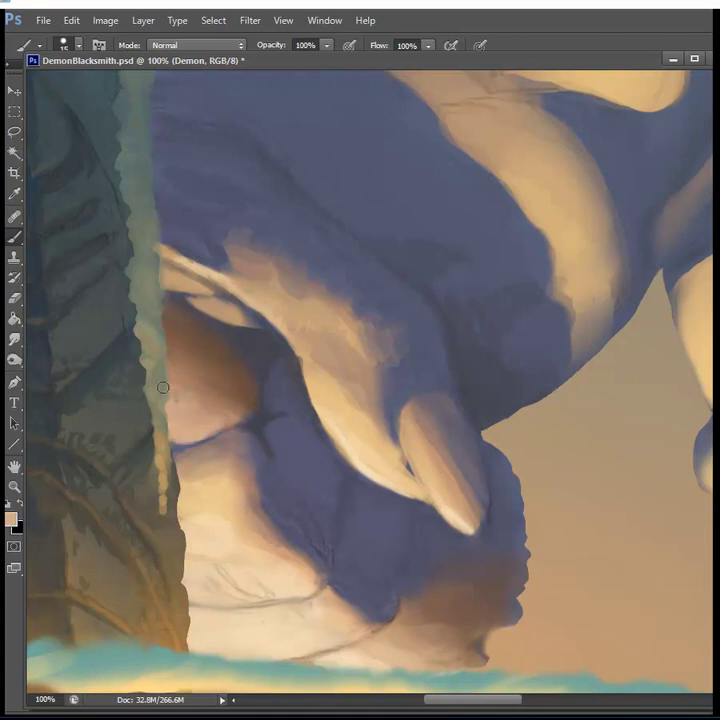
{"action": "left_click", "coordinate": [177, 410], "text": "ctrl"}
{"action": "key", "text": "e"}
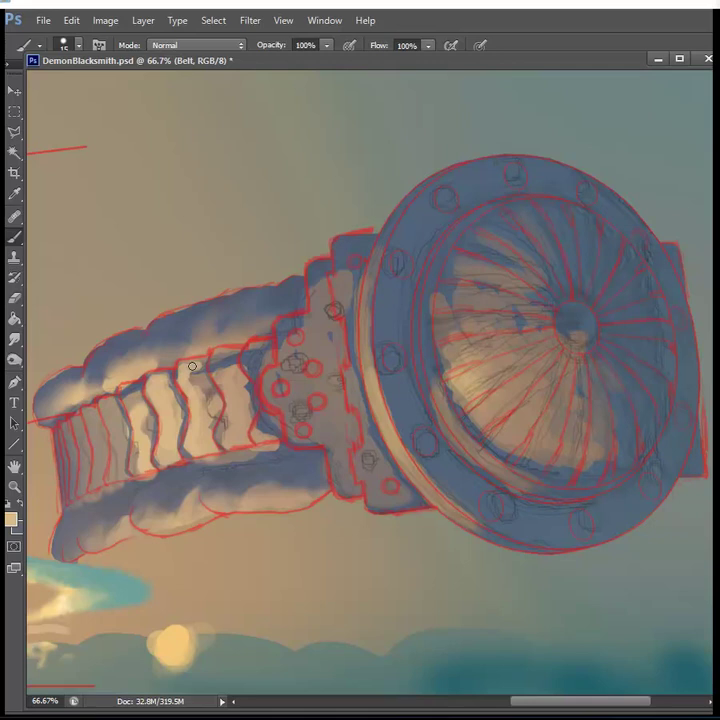
Step: Paint tan highlights across the belt ridges with thin dark lines between them
{"action": "mouse_move", "coordinate": [192, 366]}
{"action": "left_mouse_down"}
{"action": "mouse_move", "coordinate": [215, 385]}
{"action": "mouse_move", "coordinate": [205, 335]}
{"action": "mouse_move", "coordinate": [175, 350]}
{"action": "mouse_move", "coordinate": [134, 411]}
{"action": "mouse_move", "coordinate": [110, 425]}
{"action": "mouse_move", "coordinate": [160, 410]}
{"action": "left_mouse_up"}
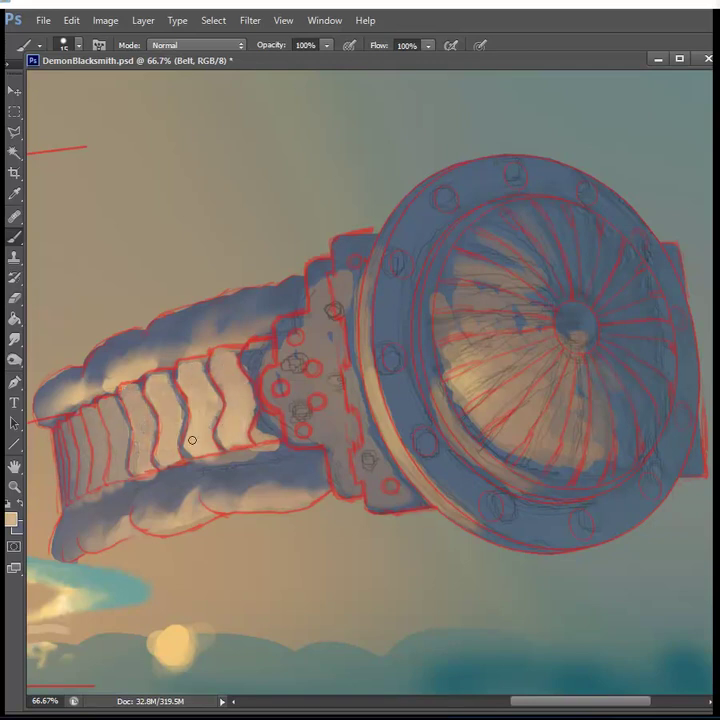
{"action": "left_click", "coordinate": [204, 331], "text": "alt"}
{"action": "key", "text": "bracketleft"}
{"action": "key", "text": "bracketleft"}
{"action": "key", "text": "bracketleft"}
{"action": "key", "text": "bracketleft"}
{"action": "left_click_drag", "start_coordinate": [114, 397], "coordinate": [62, 427]}
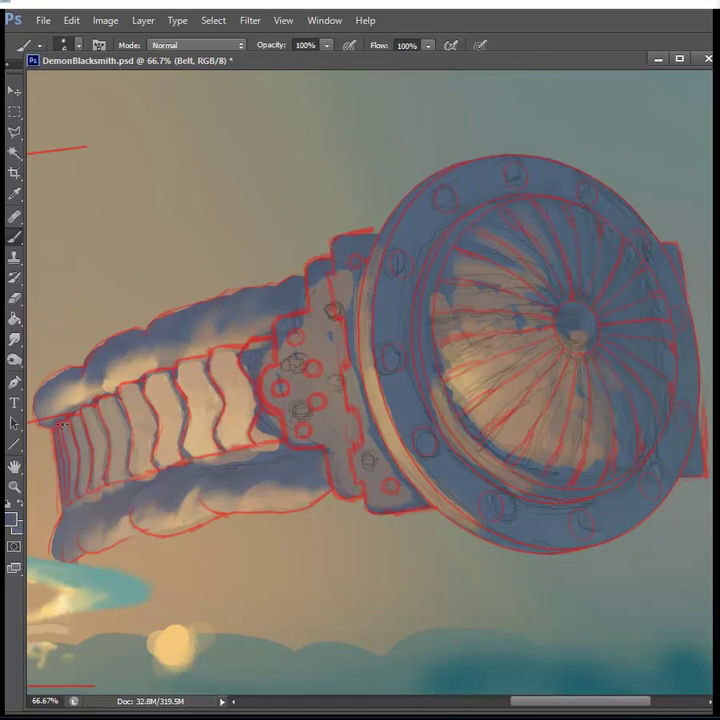
{"action": "left_click", "coordinate": [260, 391], "text": "alt"}
{"action": "left_click_drag", "start_coordinate": [250, 375], "coordinate": [270, 346]}
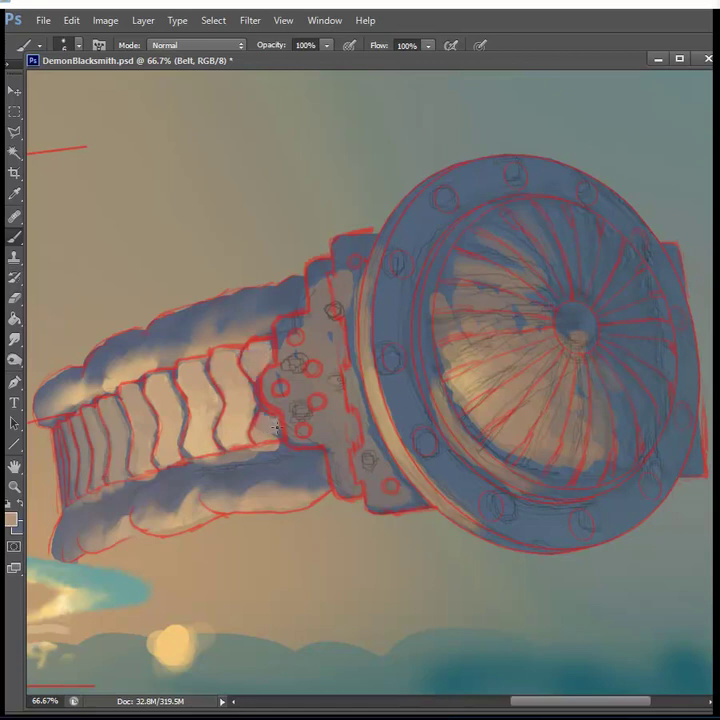
Step: Cover the sketch circles on the belt connector and paint blue-grey along the dial's left edge
{"action": "key", "text": "bracketright"}
{"action": "key", "text": "bracketright"}
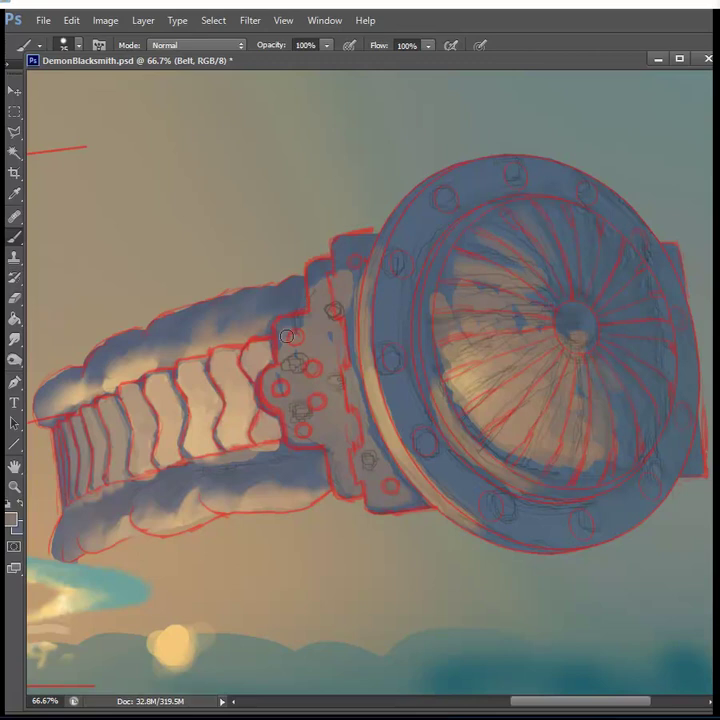
{"action": "left_click_drag", "start_coordinate": [272, 347], "coordinate": [276, 300]}
{"action": "left_click_drag", "start_coordinate": [270, 370], "coordinate": [290, 405]}
{"action": "mouse_move", "coordinate": [310, 330]}
{"action": "left_mouse_down"}
{"action": "mouse_move", "coordinate": [314, 277]}
{"action": "mouse_move", "coordinate": [345, 240]}
{"action": "left_mouse_up"}
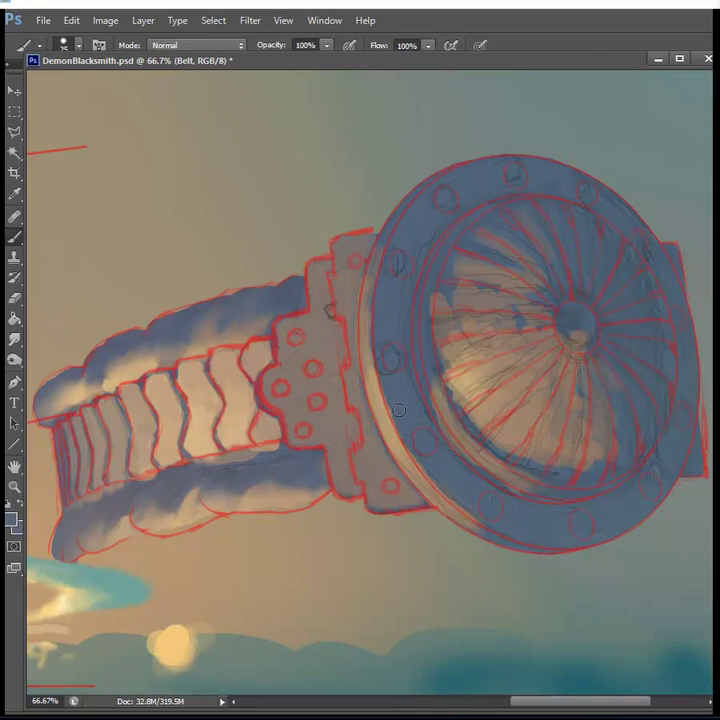
{"action": "left_click_drag", "start_coordinate": [373, 261], "coordinate": [378, 416]}
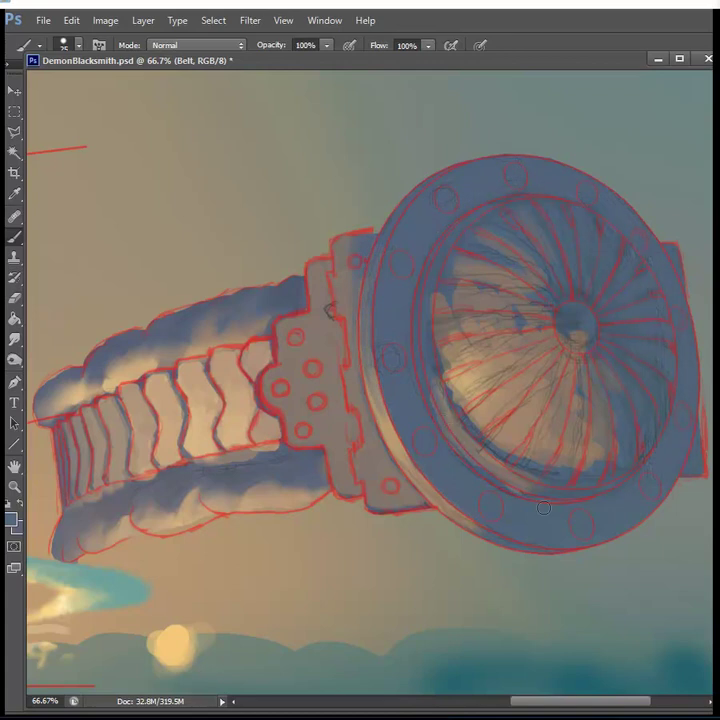
Step: Add a bright highlight to the dial hub and smudge the dial surface below it
{"action": "left_click", "coordinate": [474, 371], "text": "alt"}
{"action": "left_click", "coordinate": [572, 328]}
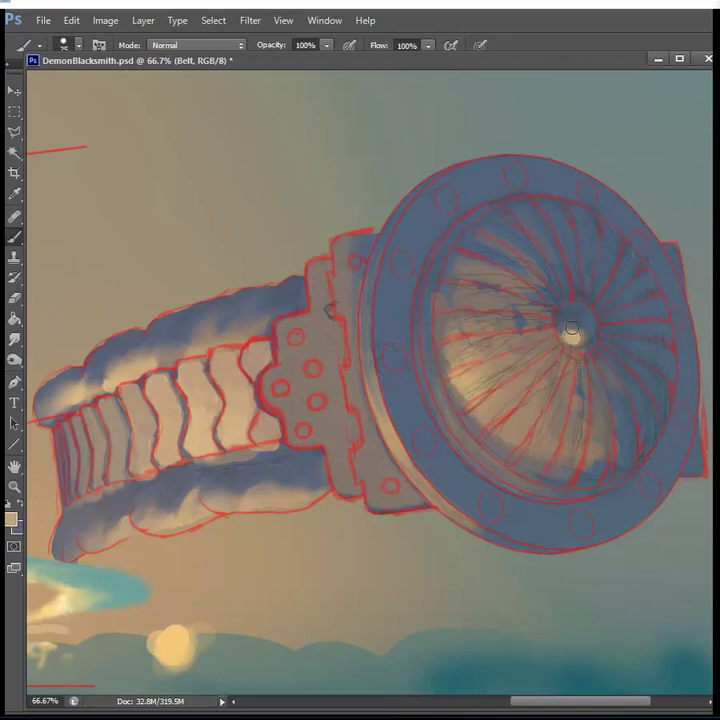
{"action": "key", "text": "r"}
{"action": "left_click_drag", "start_coordinate": [487, 358], "coordinate": [495, 395]}
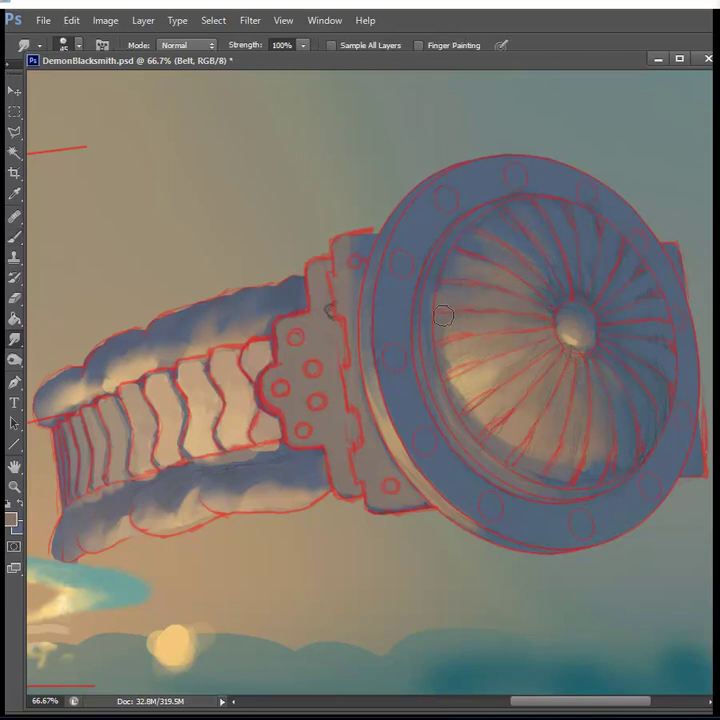
{"action": "key", "text": "b"}
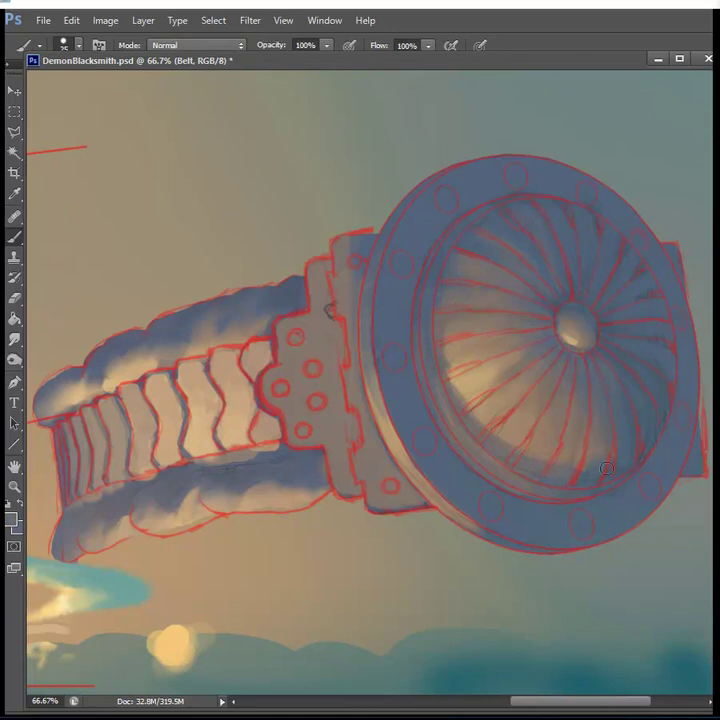
Step: Add a cream highlight atop the ridges and blue-grey shading along the belt's puffy edge
{"action": "left_click", "coordinate": [200, 514], "text": "alt"}
{"action": "left_click_drag", "start_coordinate": [183, 352], "coordinate": [240, 336]}
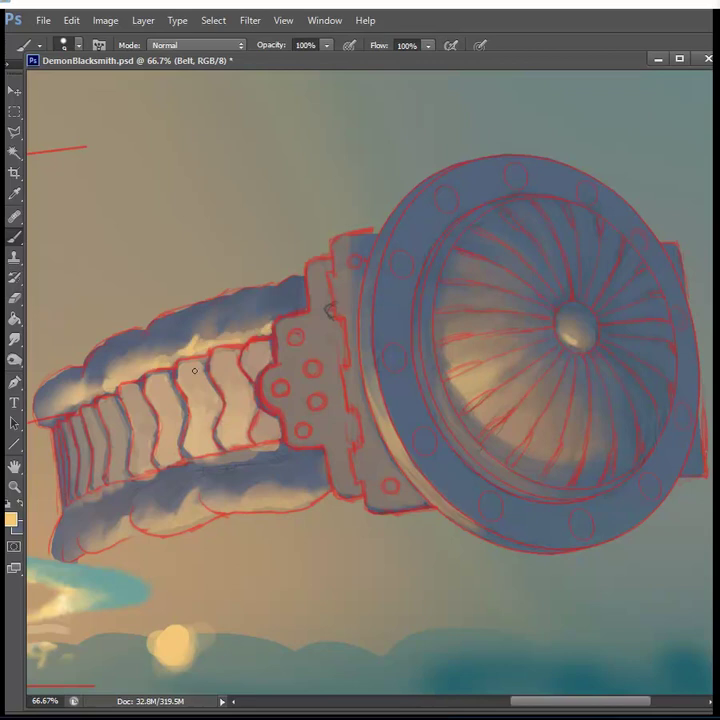
{"action": "left_click", "coordinate": [293, 460], "text": "alt"}
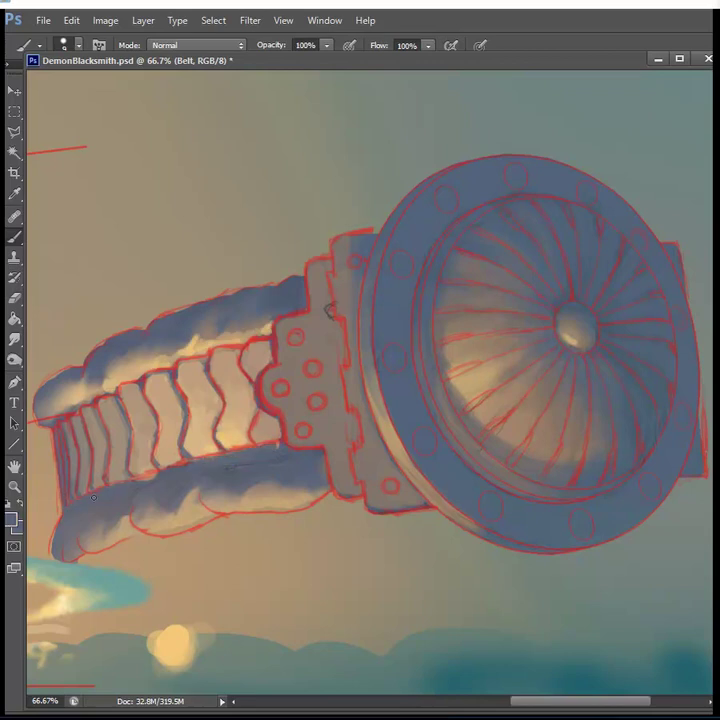
{"action": "left_click_drag", "start_coordinate": [68, 388], "coordinate": [138, 372]}
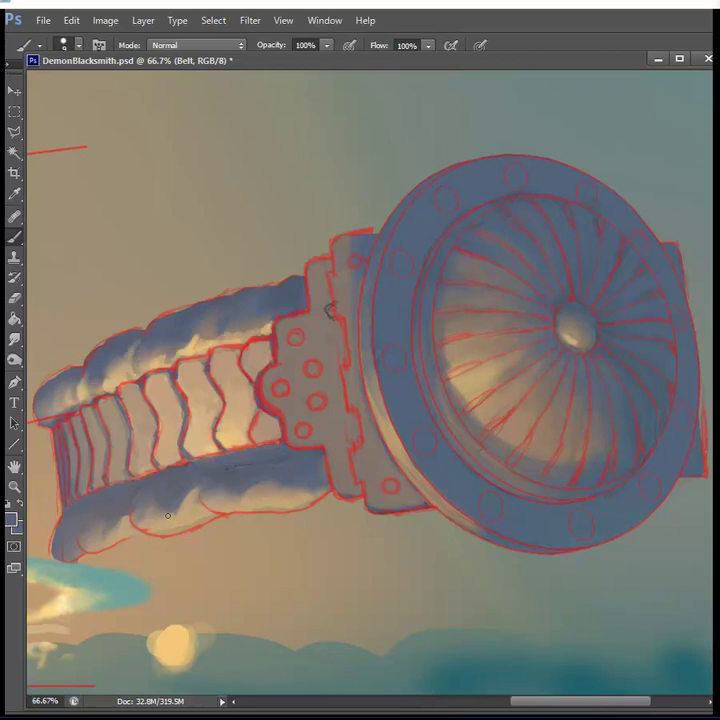
Step: Add rivet highlights on the dial's left rim and a shadow under the demon's upper lip
{"action": "left_click", "coordinate": [259, 511], "text": "alt"}
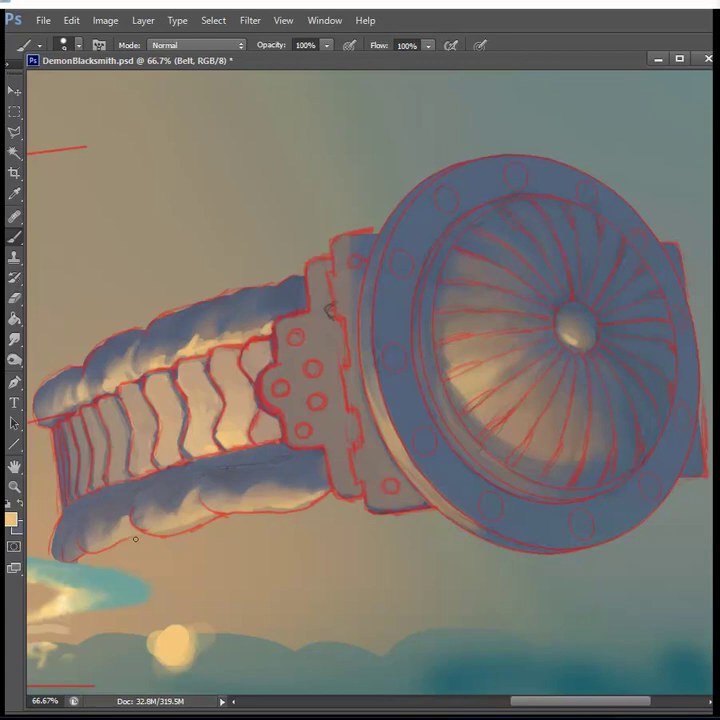
{"action": "left_click_drag", "start_coordinate": [385, 448], "coordinate": [405, 440]}
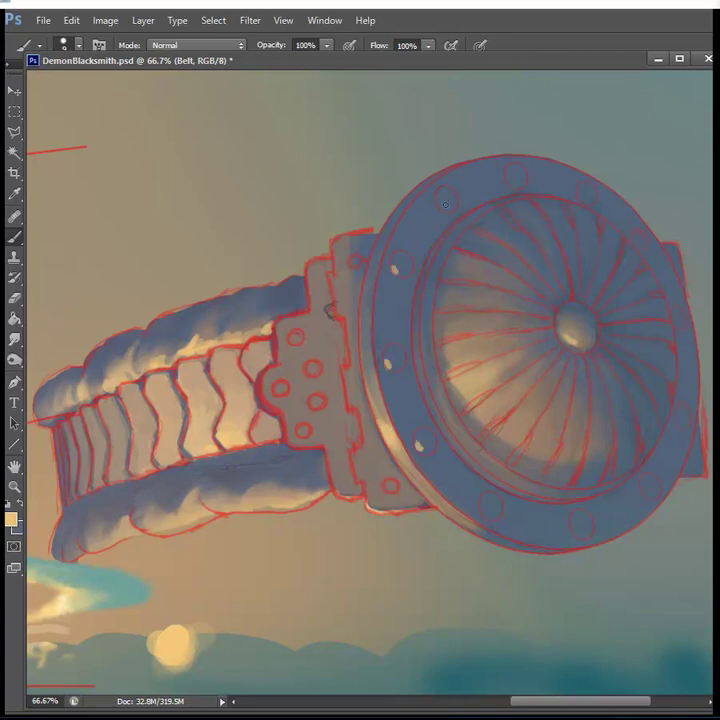
{"action": "left_click", "coordinate": [170, 642], "text": "alt"}
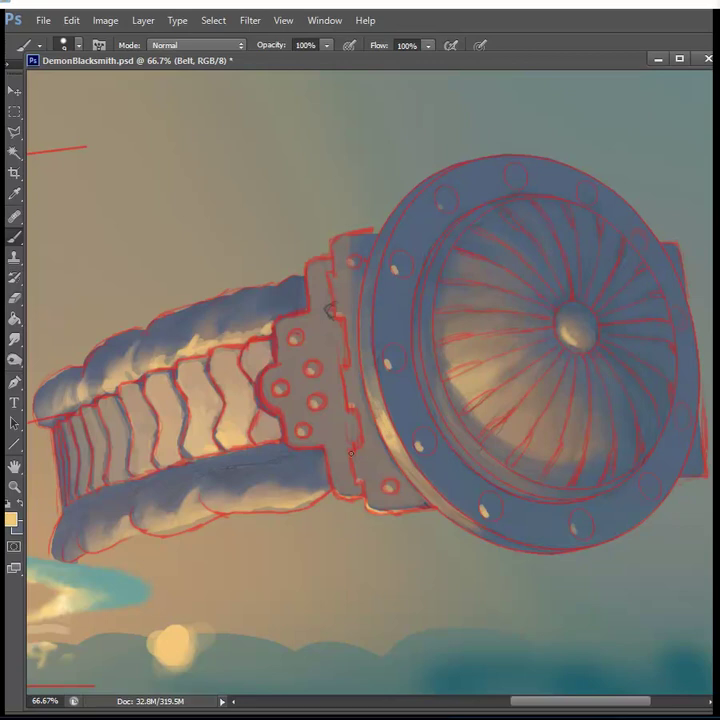
{"action": "key", "text": "bracketleft"}
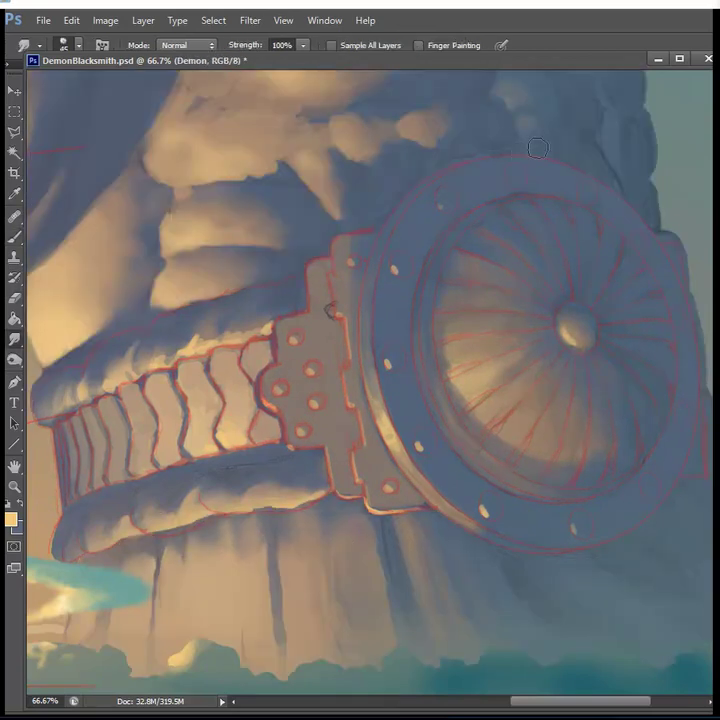
{"action": "key", "text": "b"}
{"action": "left_click", "coordinate": [185, 270], "text": "alt"}
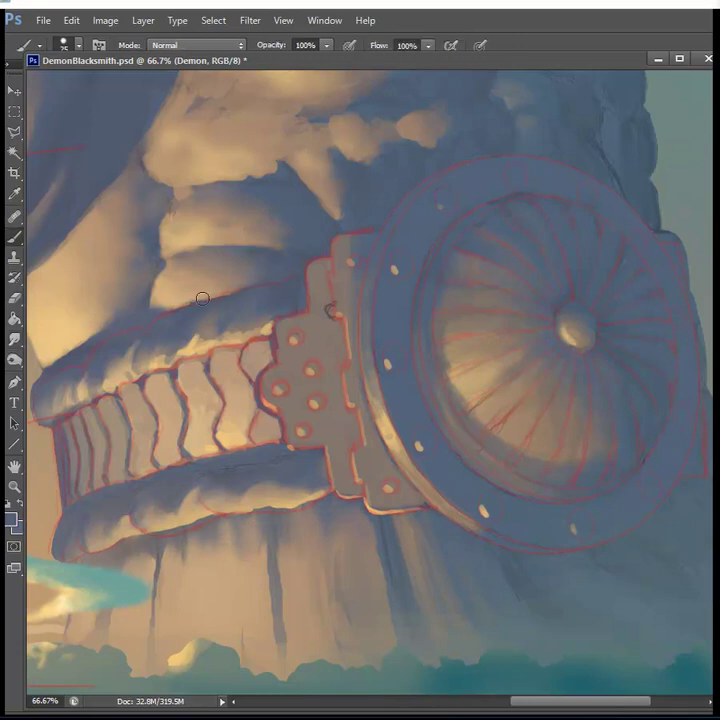
{"action": "left_click_drag", "start_coordinate": [145, 282], "coordinate": [241, 290]}
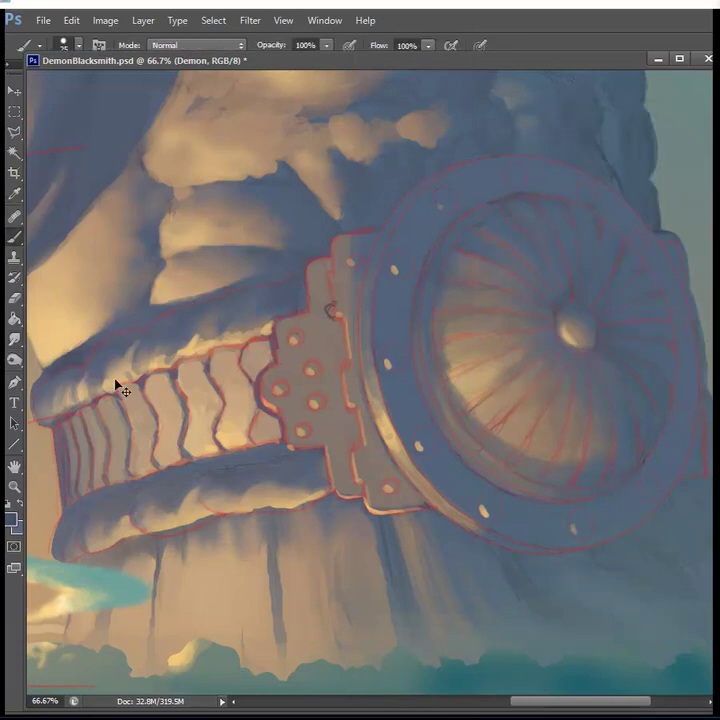
Step: Lasso-select a region along the dial's right edge
{"action": "left_click_drag", "start_coordinate": [14, 131], "coordinate": [50, 130]}
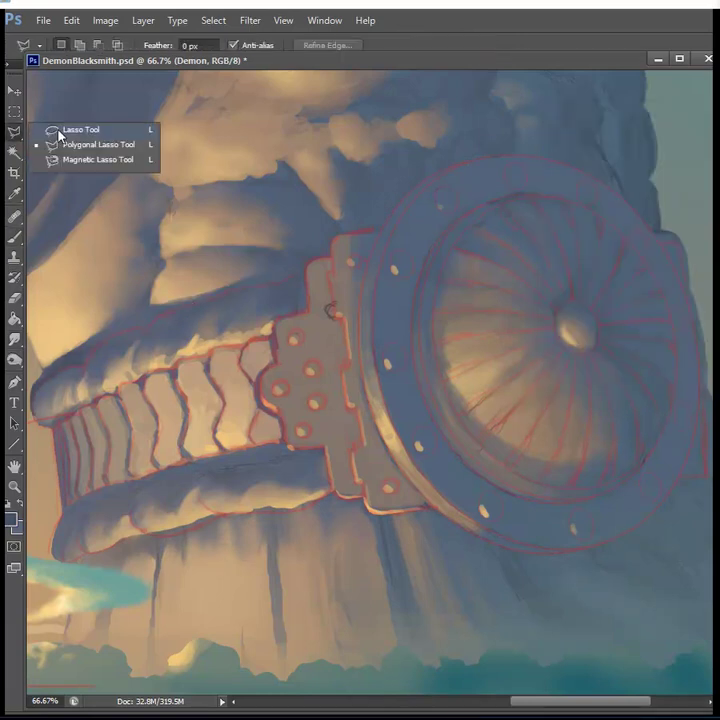
{"action": "left_click", "coordinate": [14, 237]}
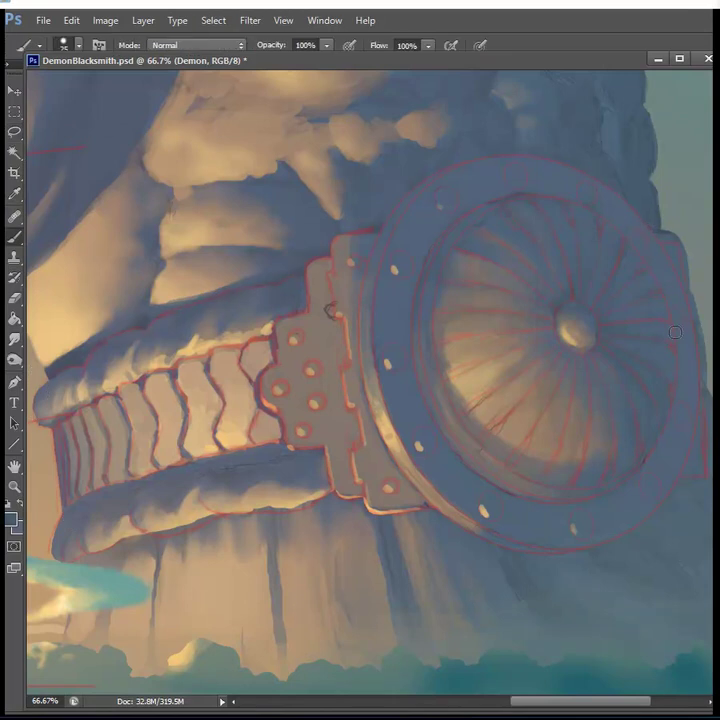
{"action": "key", "text": "l"}
{"action": "left_click_drag", "start_coordinate": [659, 201], "coordinate": [665, 470]}
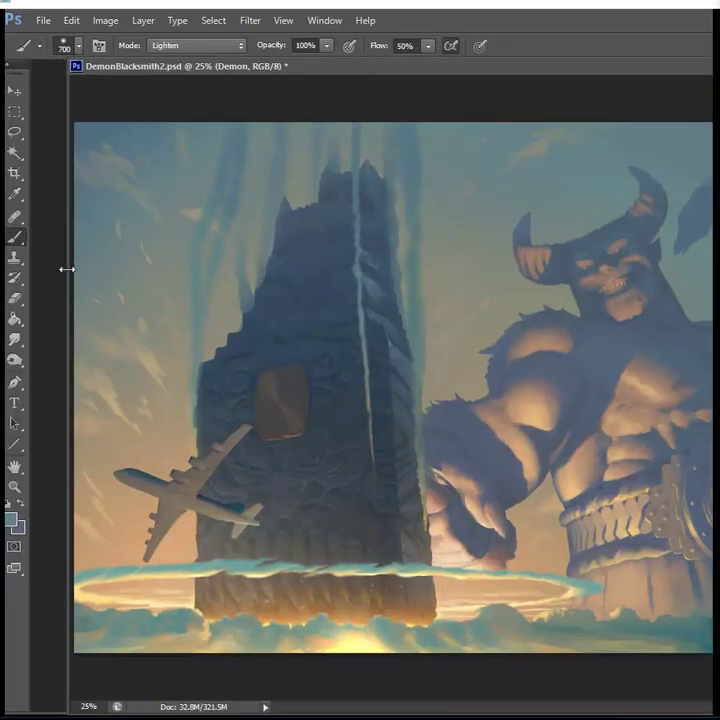
Step: Paint over the area around the raised hammer arm and pick a blue-grey from the canvas
{"action": "left_click_drag", "start_coordinate": [66, 268], "coordinate": [240, 268]}
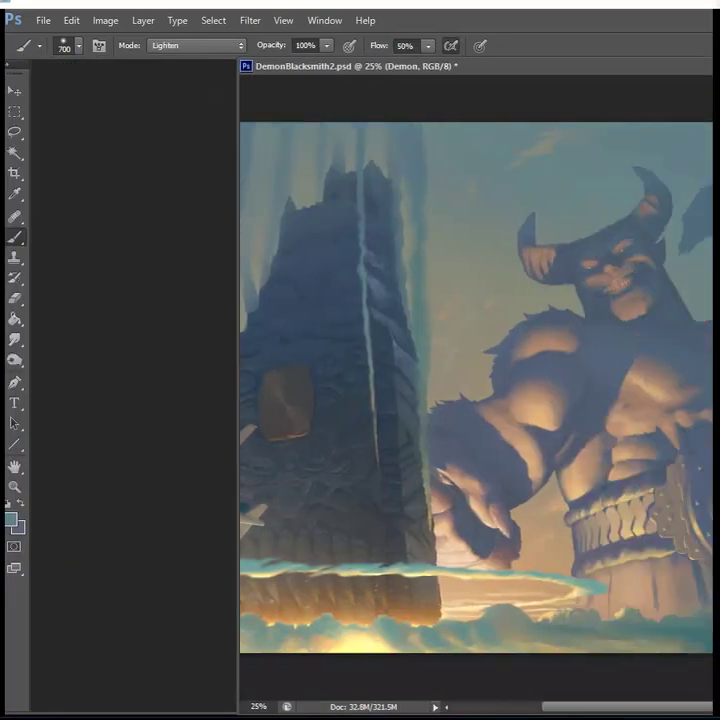
{"action": "left_click_drag", "start_coordinate": [508, 342], "coordinate": [566, 265]}
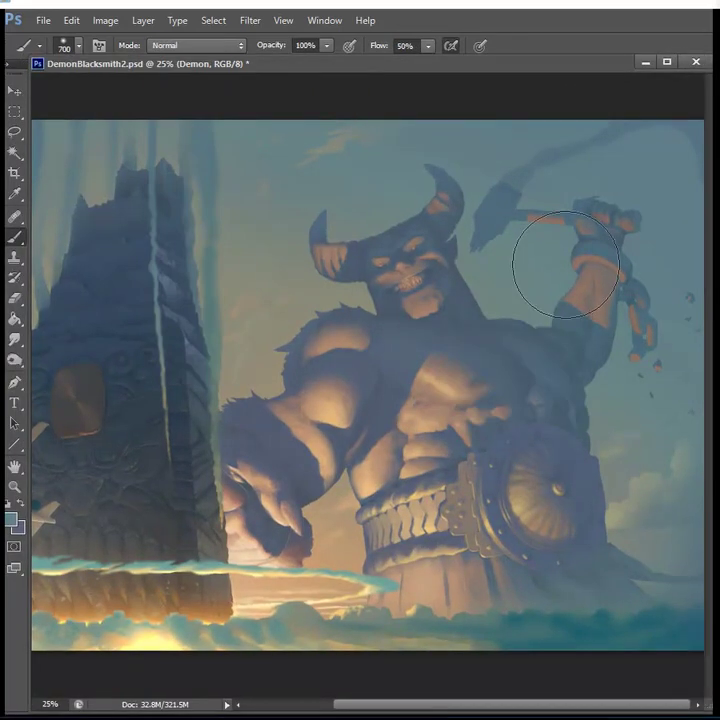
{"action": "left_click", "coordinate": [13, 518]}
{"action": "left_click", "coordinate": [611, 241]}
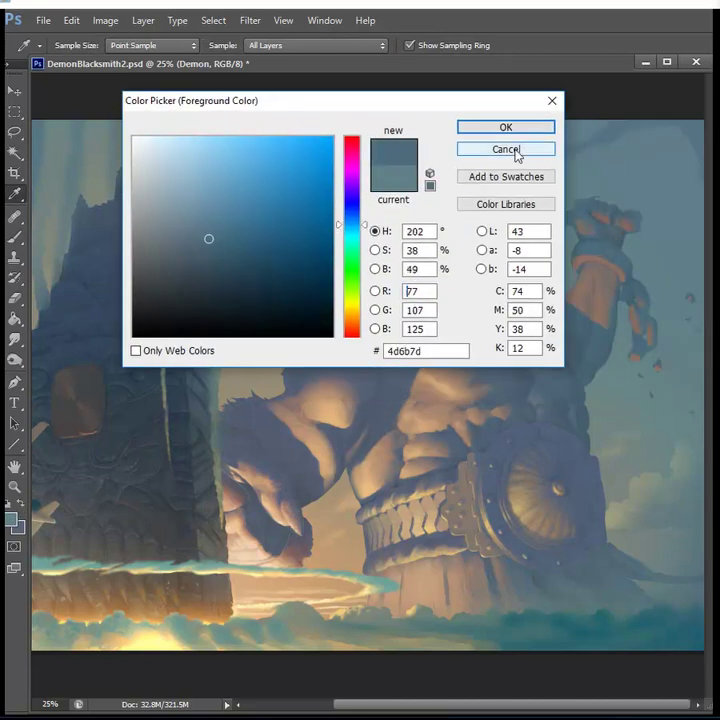
{"action": "left_click", "coordinate": [194, 233]}
Step: Switch the brush to a lighter-tones-only blend mode and paint warm red light onto the raised arm
{"action": "left_click", "coordinate": [506, 127]}
{"action": "left_click", "coordinate": [196, 45]}
{"action": "left_click", "coordinate": [161, 124]}
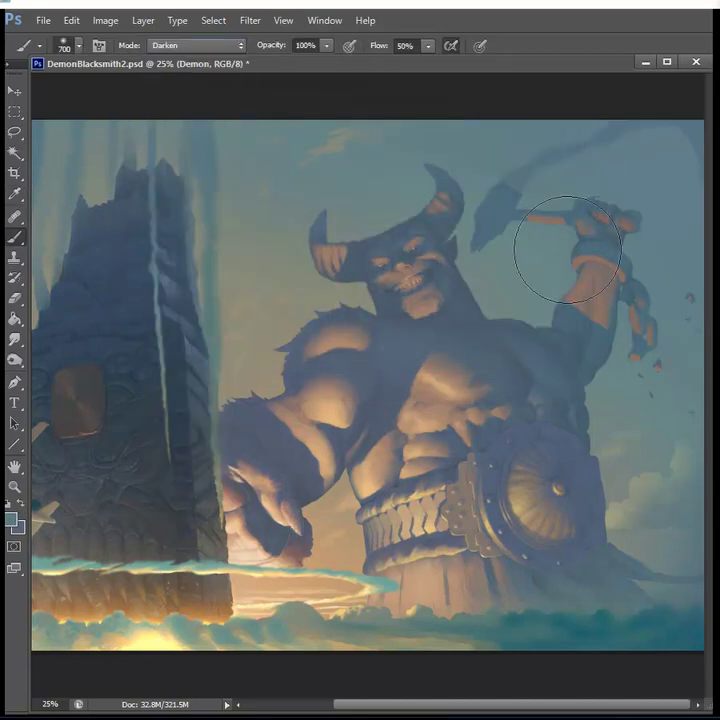
{"action": "left_click", "coordinate": [196, 45]}
{"action": "left_click", "coordinate": [165, 167]}
{"action": "left_click_drag", "start_coordinate": [498, 257], "coordinate": [600, 265]}
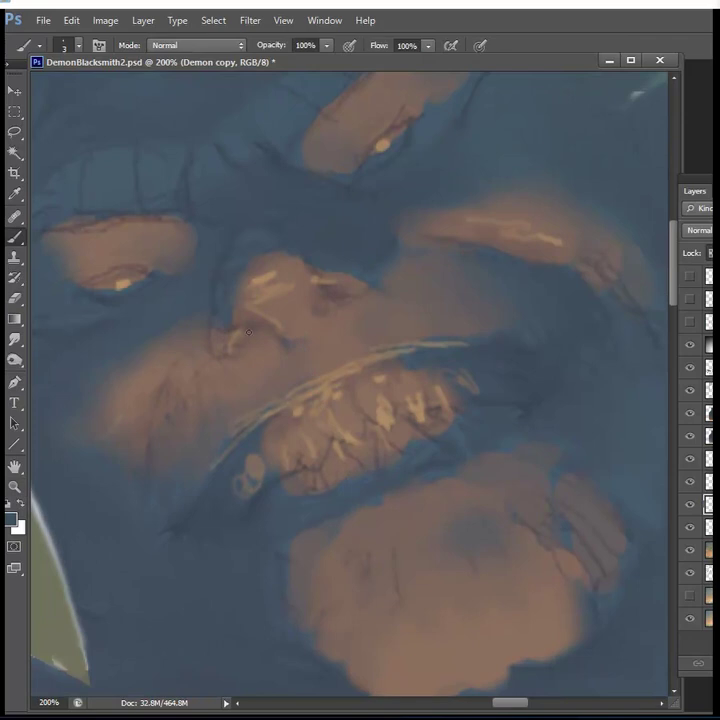
Step: Deepen the shadow along the nose side and inside the nostril, smudging the edges
{"action": "left_click_drag", "start_coordinate": [237, 346], "coordinate": [257, 332]}
{"action": "left_click_drag", "start_coordinate": [288, 313], "coordinate": [280, 321]}
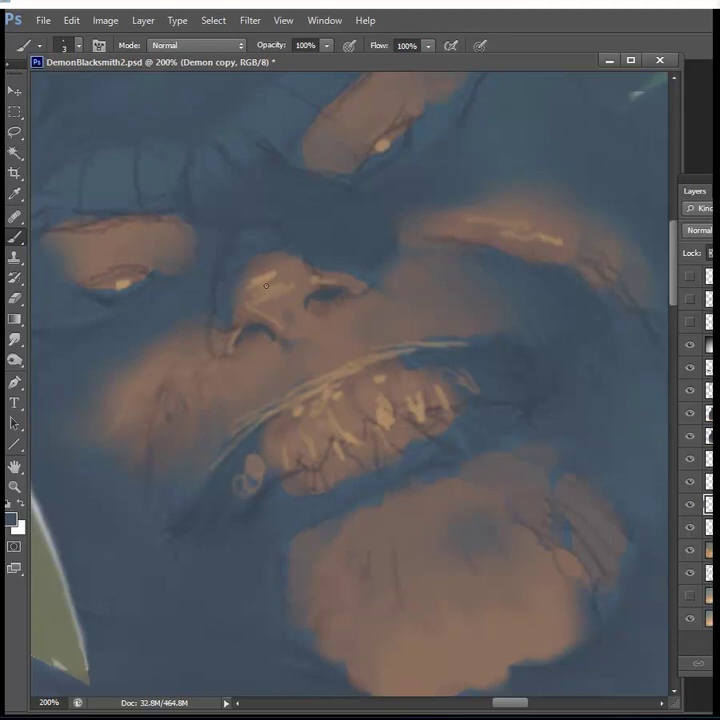
{"action": "left_click", "coordinate": [266, 285], "text": "alt"}
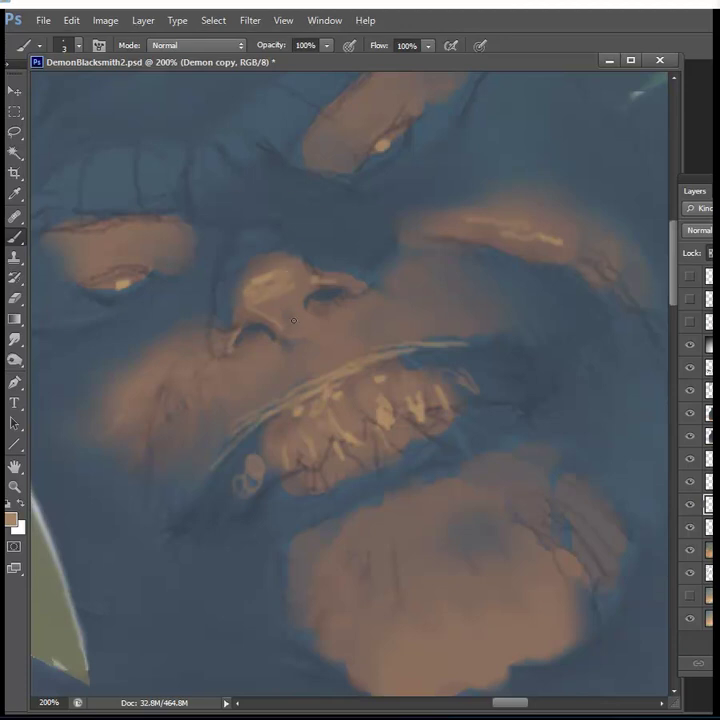
{"action": "left_click", "coordinate": [264, 298], "text": "alt"}
{"action": "key", "text": "r"}
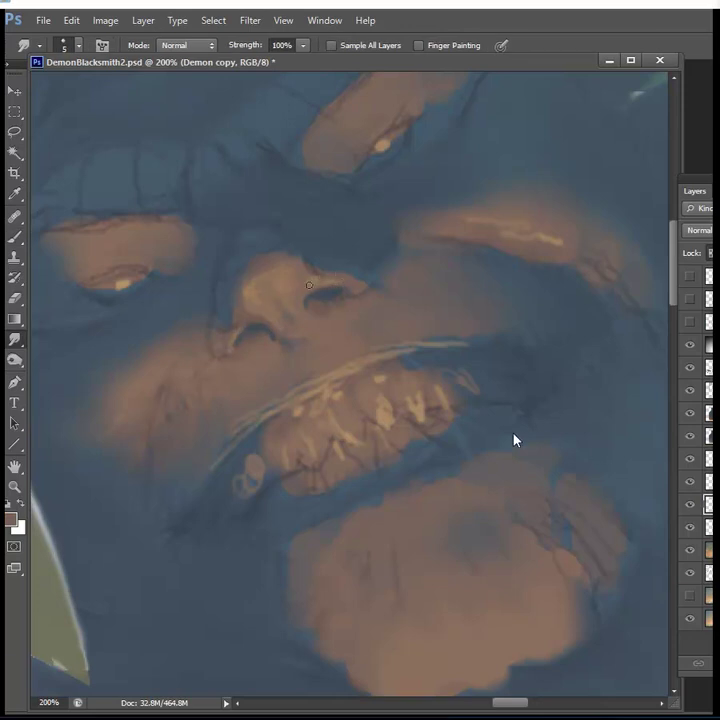
{"action": "key", "text": "b"}
{"action": "left_click", "coordinate": [220, 358], "text": "alt"}
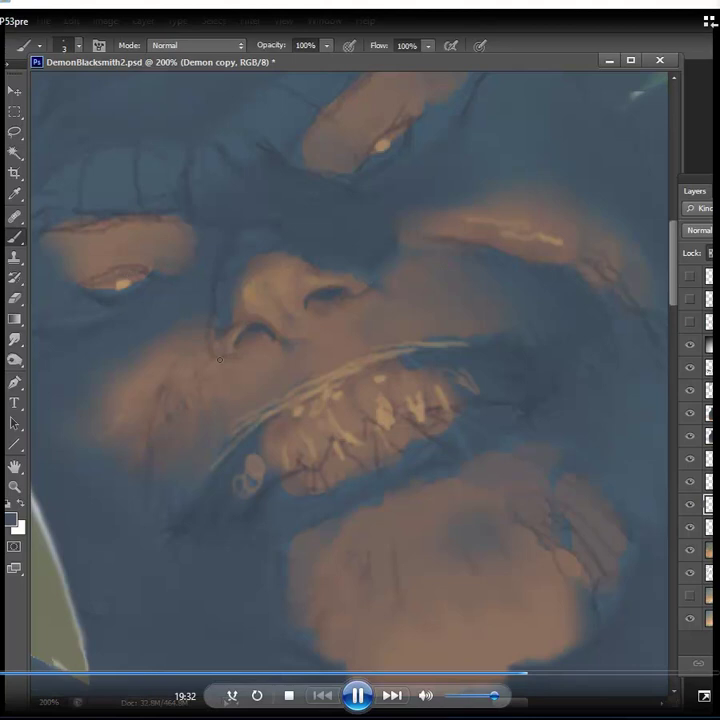
{"action": "key", "text": "bracketright"}
{"action": "key", "text": "bracketright"}
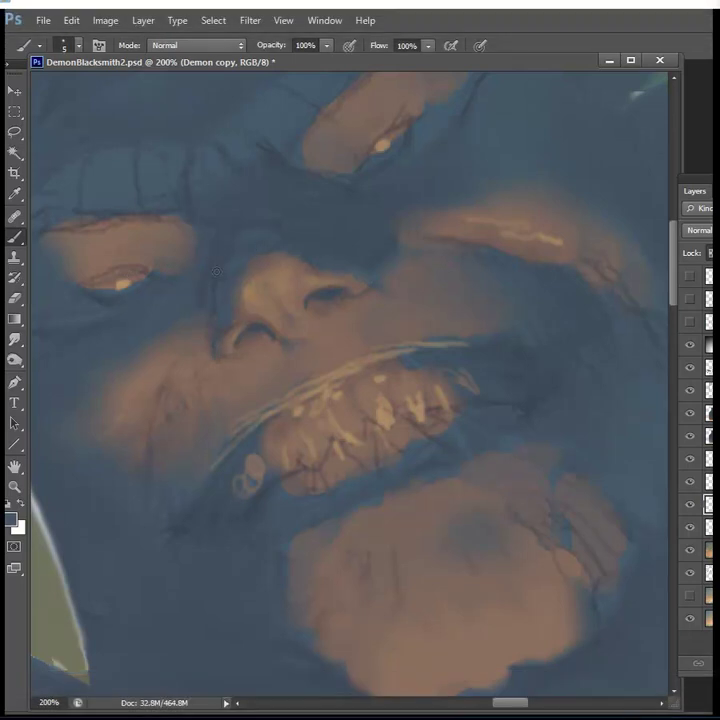
Step: Hide the bluish overlay layer and paint bright highlights on the upper eye and lower lid
{"action": "left_click", "coordinate": [690, 345]}
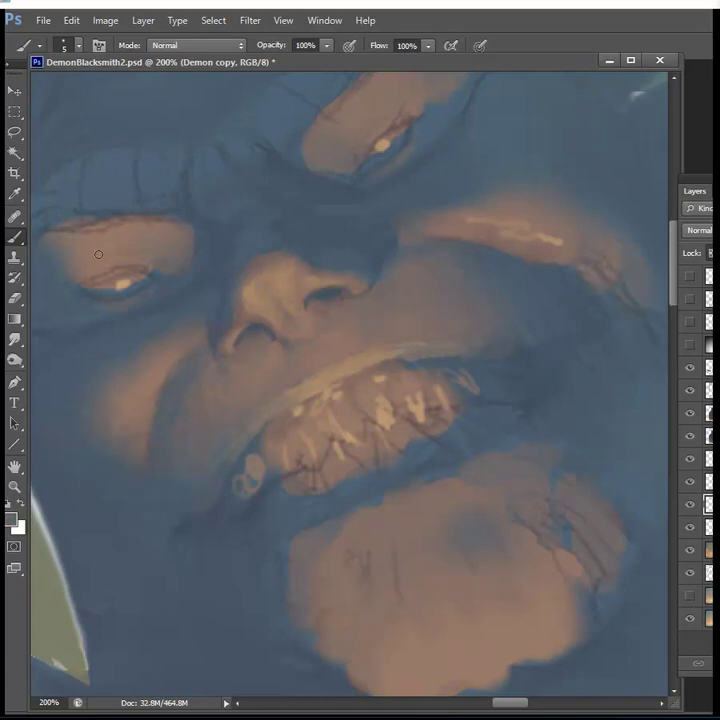
{"action": "left_click_drag", "start_coordinate": [369, 148], "coordinate": [385, 140]}
{"action": "left_click_drag", "start_coordinate": [98, 283], "coordinate": [140, 272]}
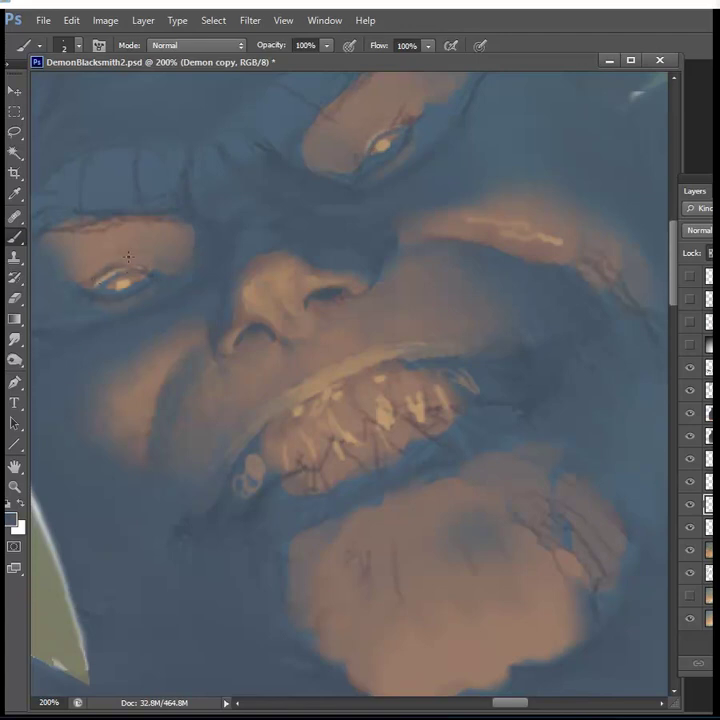
{"action": "left_click", "coordinate": [337, 125], "text": "alt"}
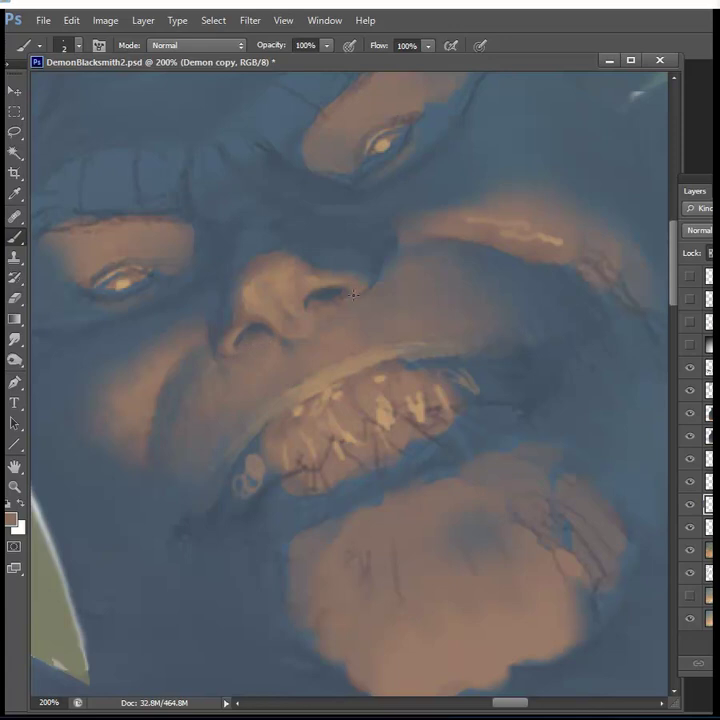
{"action": "left_click", "coordinate": [238, 341]}
Step: Smudge the orange cheek stripe soft and set the foreground to a lighter cream-tan
{"action": "key", "text": "bracketright"}
{"action": "key", "text": "bracketright"}
{"action": "key", "text": "bracketright"}
{"action": "left_click", "coordinate": [262, 358], "text": "alt"}
{"action": "key", "text": "r"}
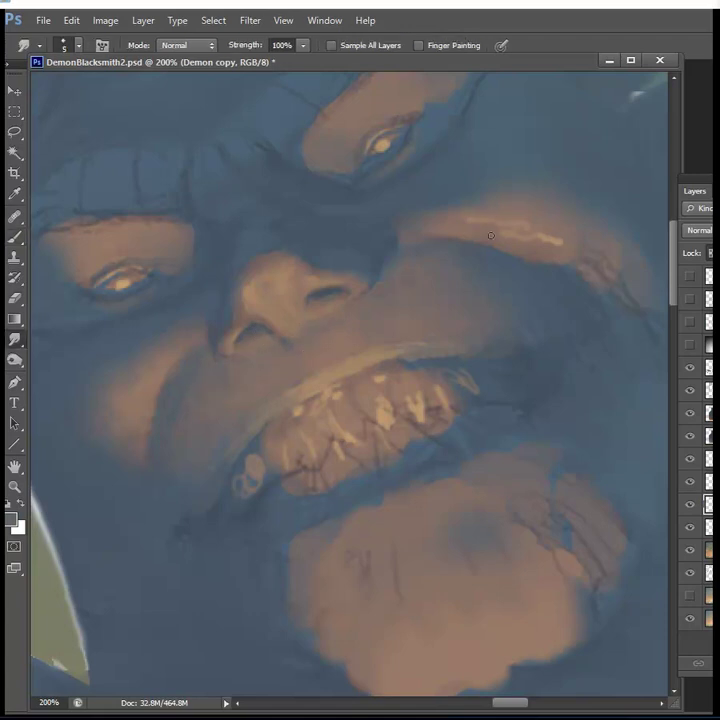
{"action": "left_click_drag", "start_coordinate": [490, 238], "coordinate": [543, 239]}
{"action": "left_click", "coordinate": [11, 518]}
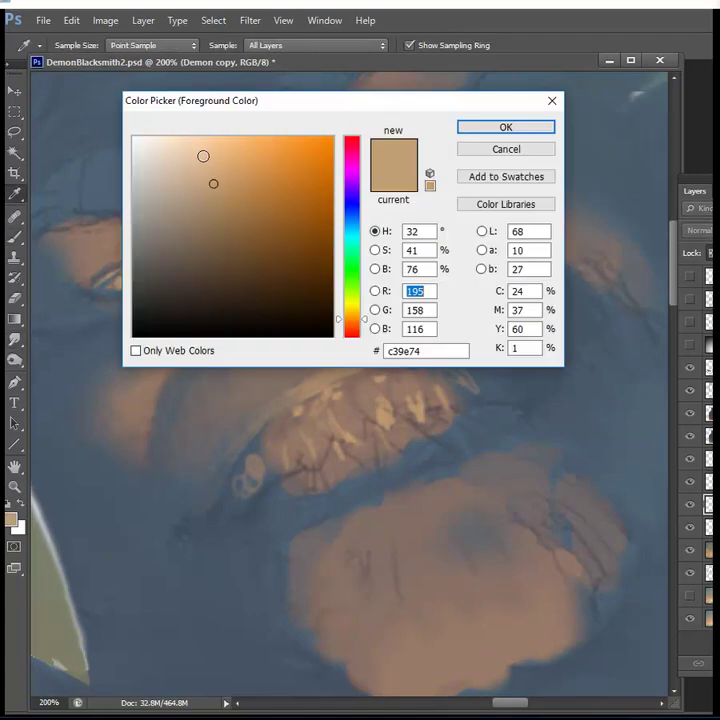
{"action": "left_click", "coordinate": [203, 157]}
{"action": "key", "text": "Return"}
{"action": "key", "text": "b"}
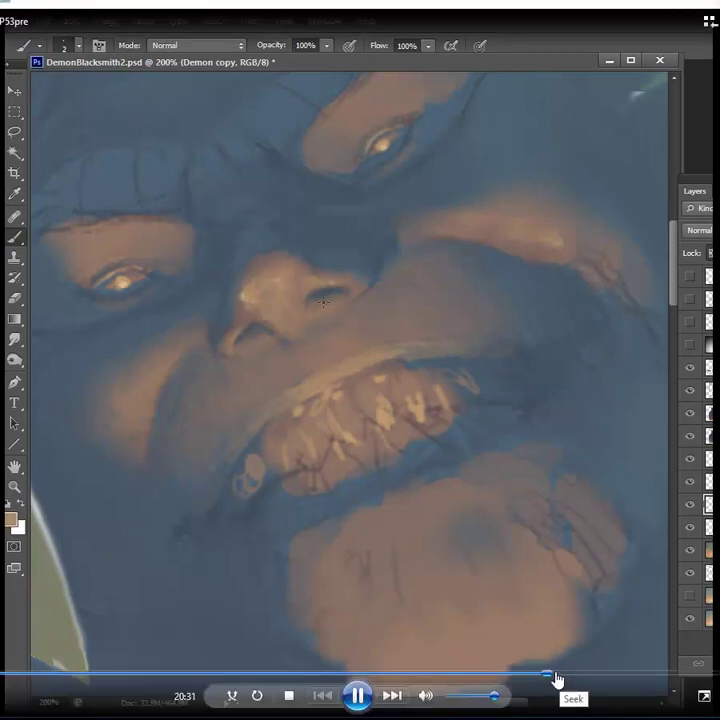
Step: Darken the heavy brow above the eye with sampled blue-grey and brown strokes
{"action": "left_click", "coordinate": [558, 680]}
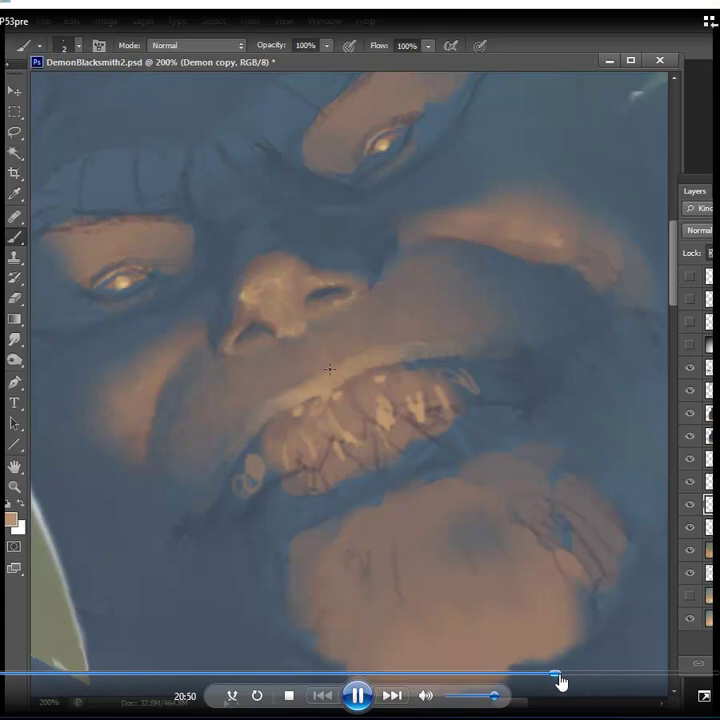
{"action": "left_click", "coordinate": [564, 680]}
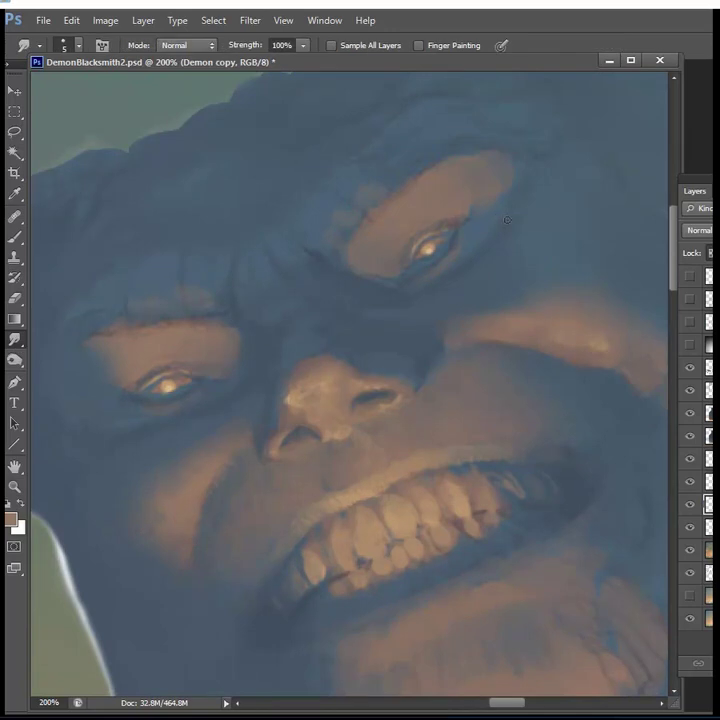
{"action": "key", "text": "b"}
{"action": "left_click", "coordinate": [70, 436], "text": "alt"}
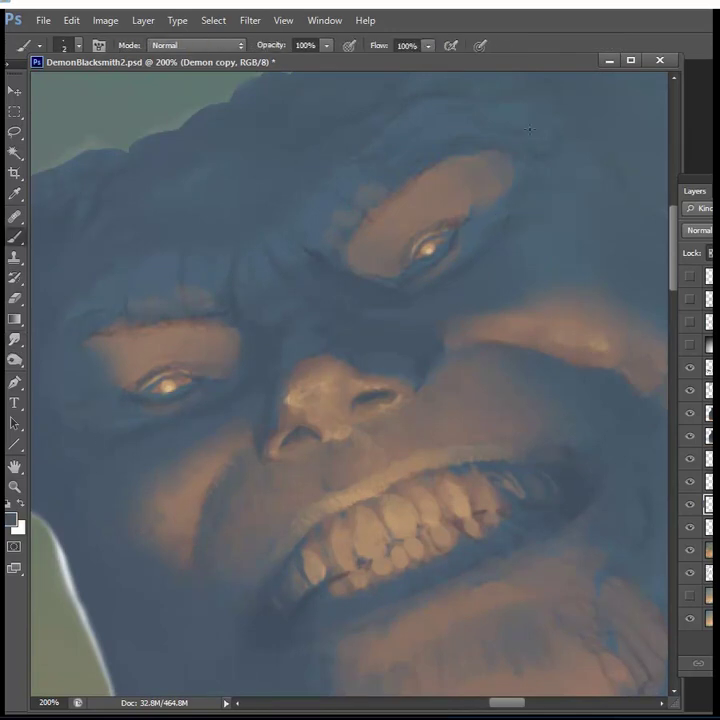
{"action": "left_click_drag", "start_coordinate": [345, 206], "coordinate": [378, 222]}
{"action": "left_click", "coordinate": [228, 347], "text": "alt"}
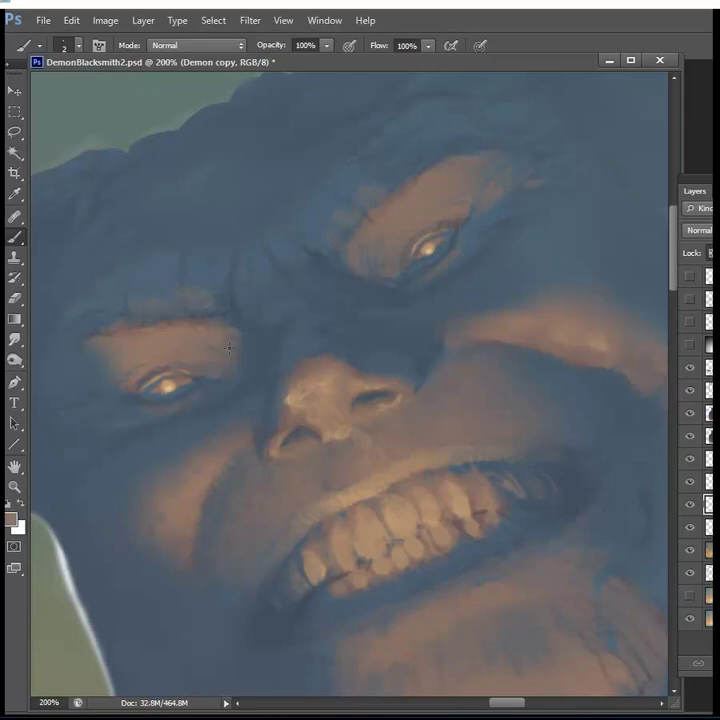
{"action": "left_click", "coordinate": [290, 298], "text": "alt"}
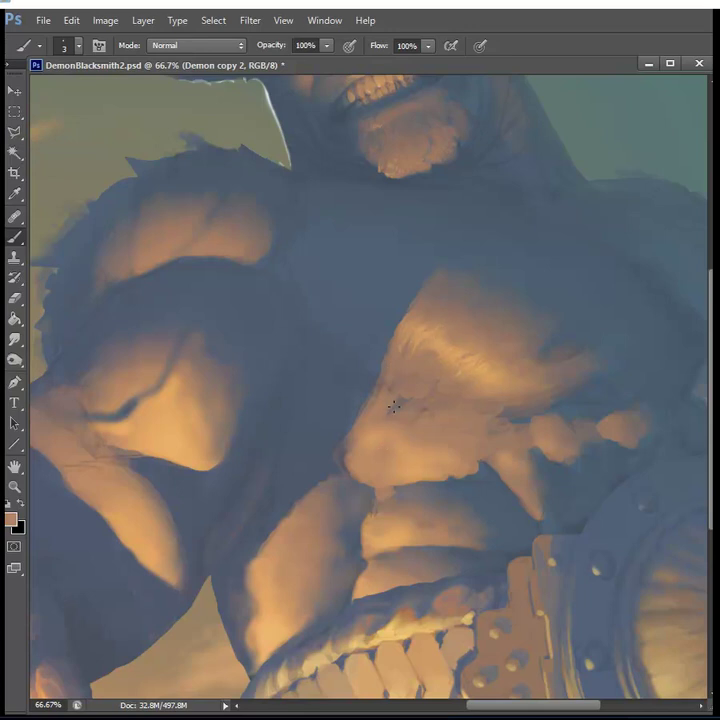
Step: Paint hair-like strokes on the forearm using sampled orange, skin, grey-brown and blue-grey tones
{"action": "left_click", "coordinate": [457, 343], "text": "alt"}
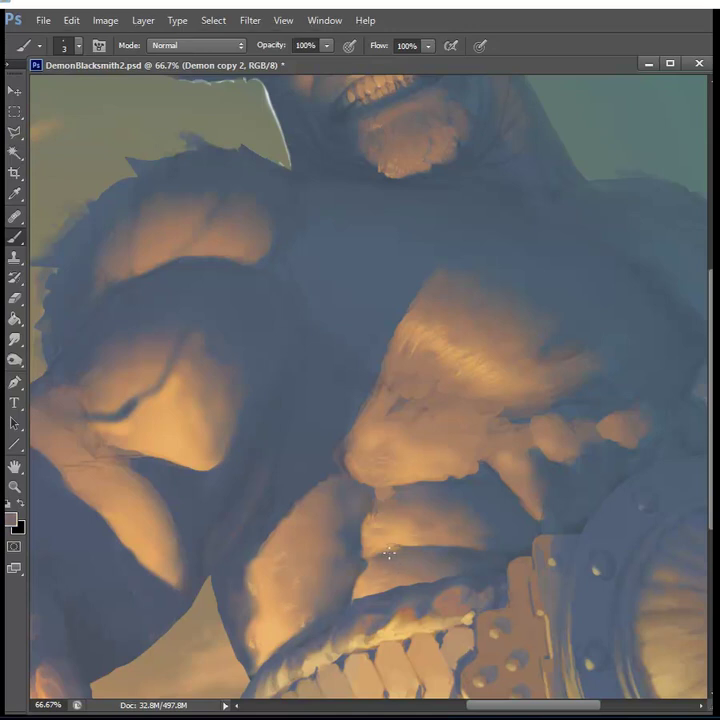
{"action": "left_click", "coordinate": [453, 562], "text": "alt"}
{"action": "left_click", "coordinate": [443, 471], "text": "alt"}
{"action": "left_click", "coordinate": [445, 452], "text": "alt"}
{"action": "left_click", "coordinate": [366, 490], "text": "alt"}
{"action": "left_click", "coordinate": [505, 306], "text": "alt"}
{"action": "left_click", "coordinate": [565, 375], "text": "alt"}
{"action": "left_click", "coordinate": [341, 540], "text": "alt"}
{"action": "left_click", "coordinate": [358, 463], "text": "alt"}
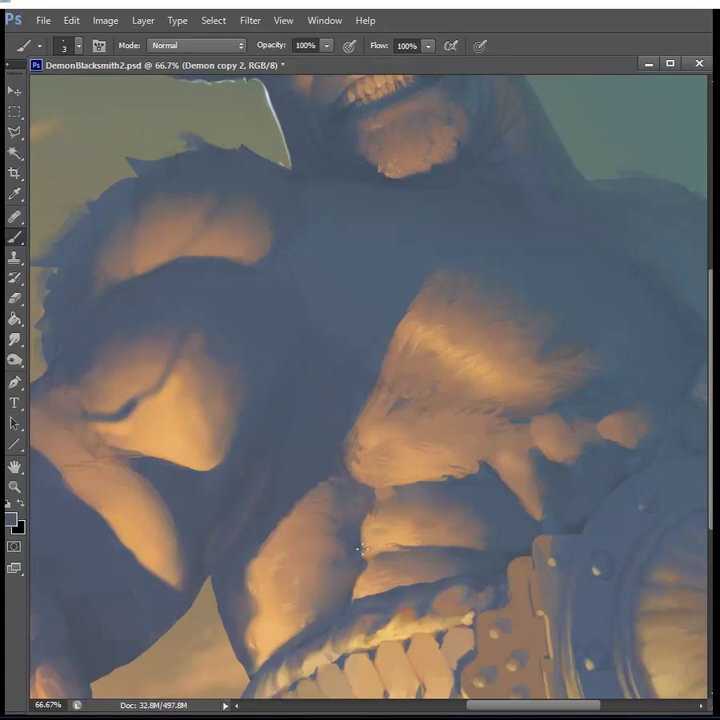
Step: Texture the lit fist and knuckles with alternating orange and blue-grey strokes
{"action": "left_click", "coordinate": [297, 580], "text": "alt"}
{"action": "left_click", "coordinate": [238, 622], "text": "alt"}
{"action": "left_click", "coordinate": [250, 600], "text": "alt"}
{"action": "left_click", "coordinate": [246, 568], "text": "alt"}
{"action": "left_click", "coordinate": [240, 589], "text": "alt"}
{"action": "left_click", "coordinate": [358, 454], "text": "alt"}
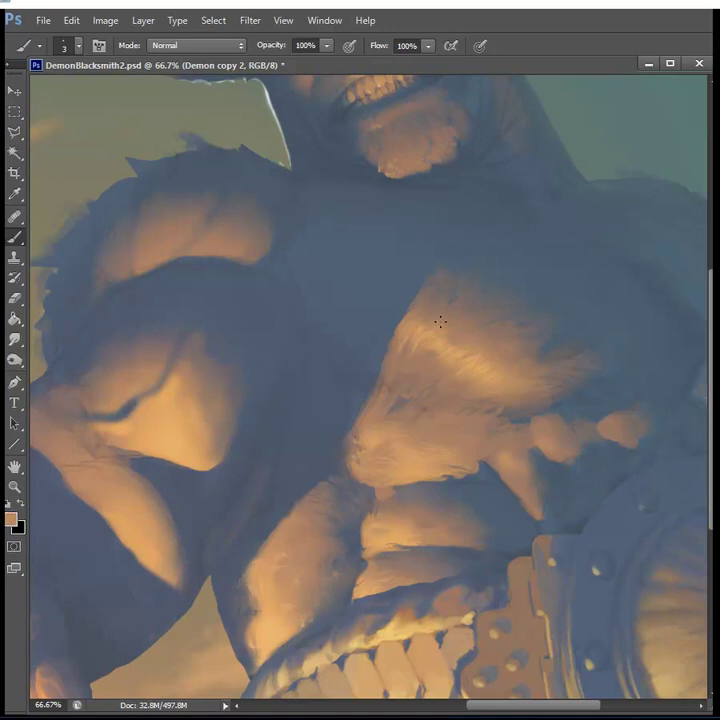
{"action": "left_click", "coordinate": [468, 388], "text": "alt"}
{"action": "left_click", "coordinate": [451, 432], "text": "alt"}
{"action": "left_click", "coordinate": [548, 515], "text": "alt"}
{"action": "left_click", "coordinate": [577, 451], "text": "alt"}
{"action": "left_click", "coordinate": [568, 330], "text": "alt"}
Step: Blend the fur strokes with a large smudge, then add tan and shadow strokes on the arm
{"action": "key", "text": "r"}
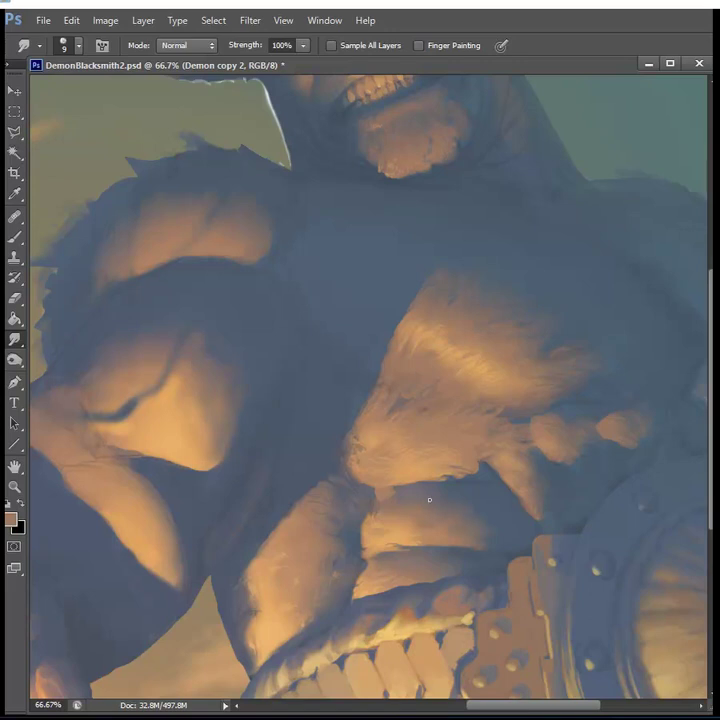
{"action": "key", "text": "bracketright"}
{"action": "key", "text": "bracketright"}
{"action": "key", "text": "bracketright"}
{"action": "key", "text": "b"}
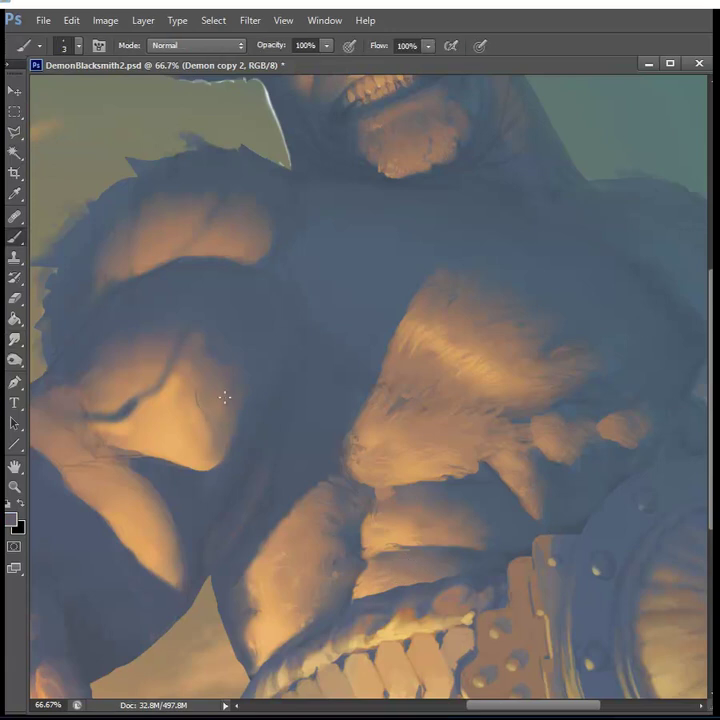
{"action": "left_click", "coordinate": [185, 370], "text": "alt"}
{"action": "left_click", "coordinate": [129, 407], "text": "alt"}
{"action": "left_click", "coordinate": [196, 305], "text": "alt"}
{"action": "left_click", "coordinate": [158, 405], "text": "alt"}
{"action": "left_click", "coordinate": [230, 449], "text": "alt"}
{"action": "left_click", "coordinate": [149, 357], "text": "alt"}
{"action": "left_click", "coordinate": [116, 386], "text": "alt"}
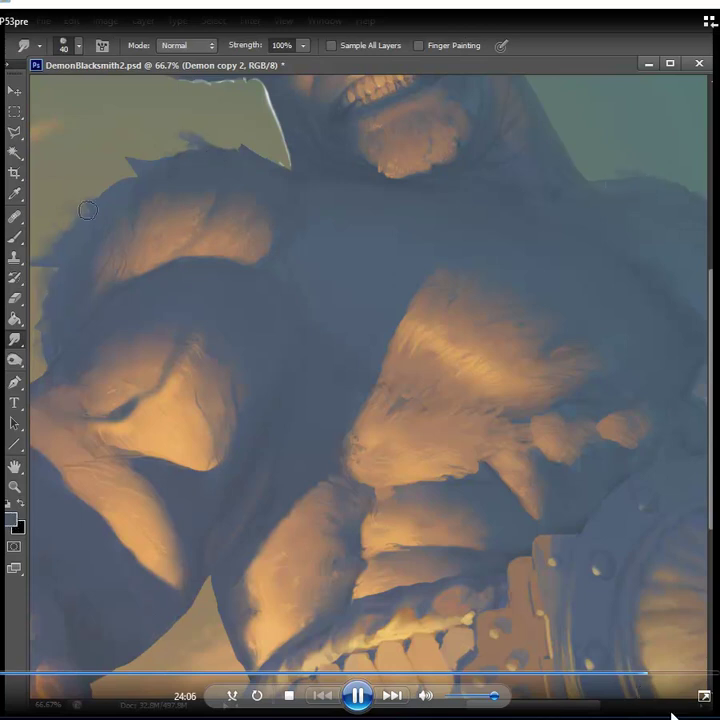
Step: Draw red scalloped arcs along the dome's left and lower-left inner edge
{"action": "key", "text": "b"}
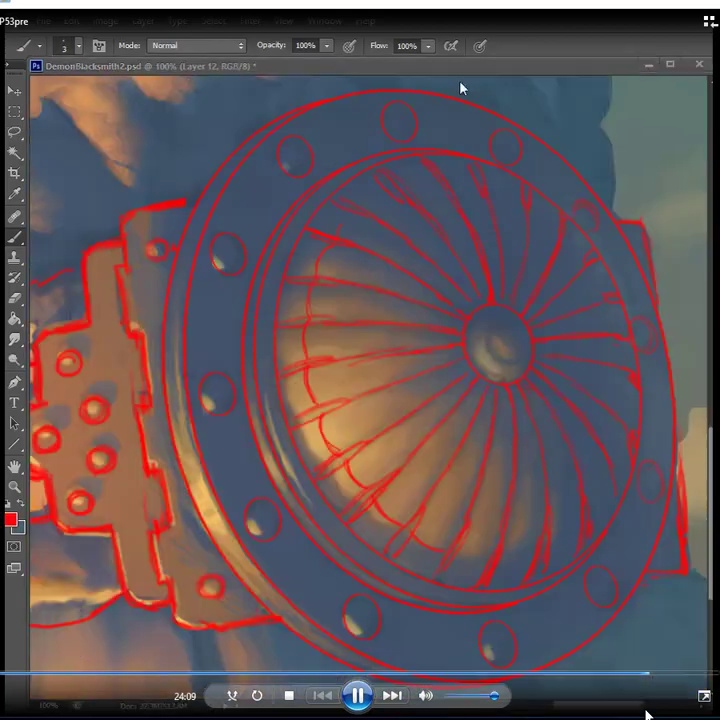
{"action": "mouse_move", "coordinate": [310, 440]}
{"action": "left_mouse_down"}
{"action": "mouse_move", "coordinate": [300, 386]}
{"action": "mouse_move", "coordinate": [305, 355]}
{"action": "mouse_move", "coordinate": [315, 305]}
{"action": "mouse_move", "coordinate": [339, 280]}
{"action": "left_mouse_up"}
{"action": "mouse_move", "coordinate": [350, 438]}
{"action": "left_mouse_down"}
{"action": "mouse_move", "coordinate": [360, 466]}
{"action": "mouse_move", "coordinate": [378, 458]}
{"action": "mouse_move", "coordinate": [429, 514]}
{"action": "left_mouse_up"}
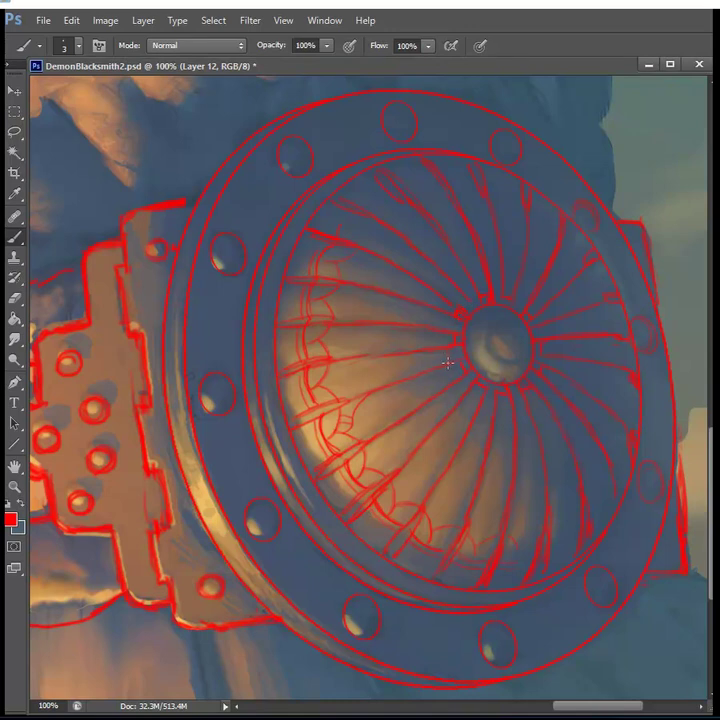
Step: Draw thin red veins across the lower-left and centre of the dome, then merge them down
{"action": "left_click_drag", "start_coordinate": [366, 430], "coordinate": [487, 529]}
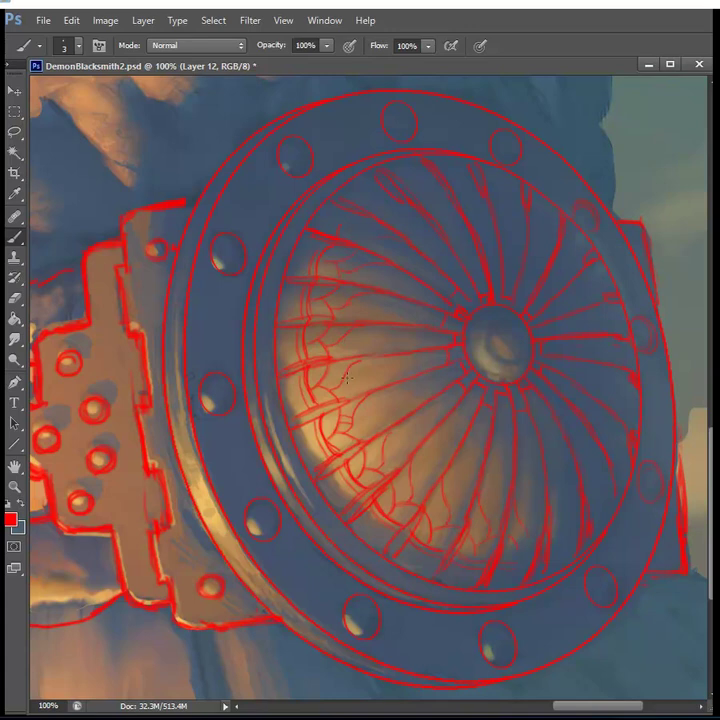
{"action": "key", "text": "e"}
{"action": "key", "text": "b"}
{"action": "left_click_drag", "start_coordinate": [370, 402], "coordinate": [315, 325]}
{"action": "mouse_move", "coordinate": [355, 385]}
{"action": "left_mouse_down"}
{"action": "mouse_move", "coordinate": [385, 445]}
{"action": "mouse_move", "coordinate": [425, 495]}
{"action": "left_mouse_up"}
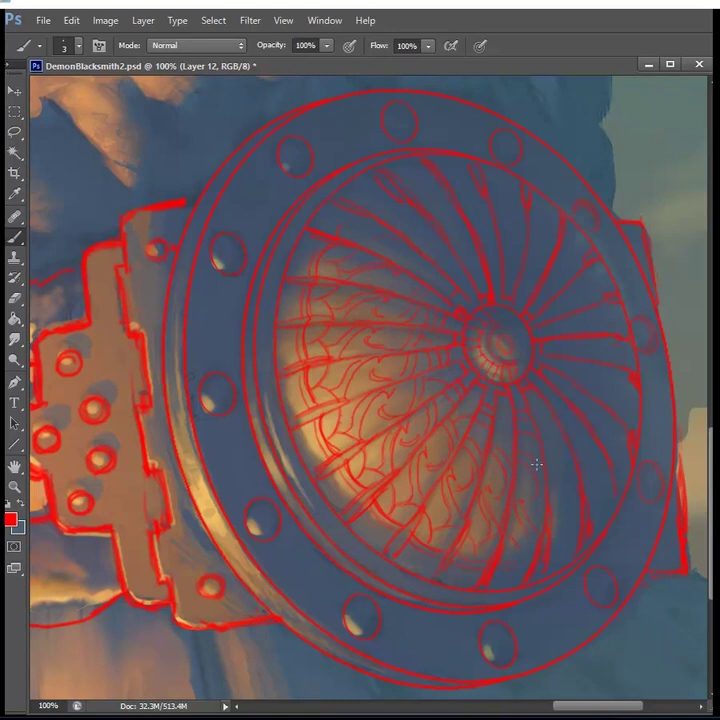
{"action": "key", "text": "ctrl+e"}
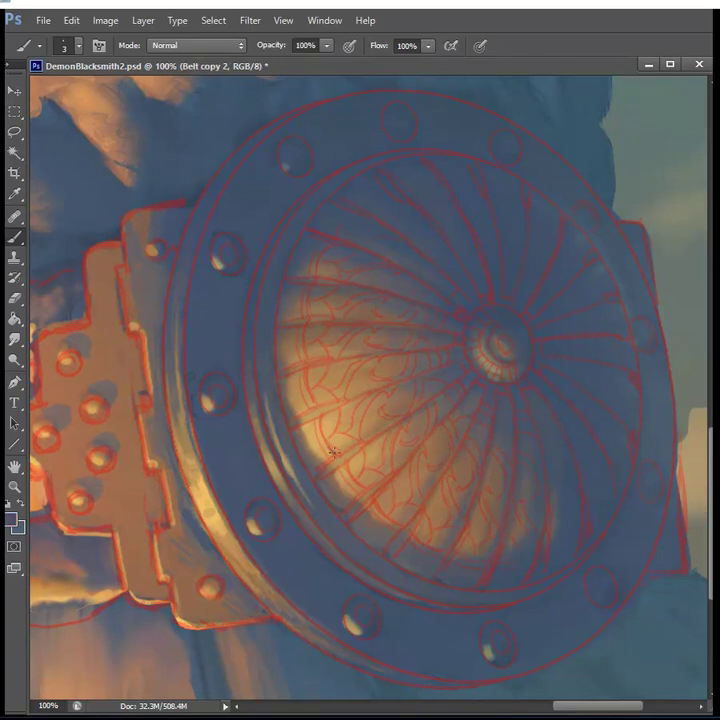
Step: Paint dark engraved grooves and small veins across the dome's lower and upper-left areas
{"action": "left_click_drag", "start_coordinate": [330, 445], "coordinate": [322, 418]}
{"action": "mouse_move", "coordinate": [363, 488]}
{"action": "left_mouse_down"}
{"action": "mouse_move", "coordinate": [344, 465]}
{"action": "mouse_move", "coordinate": [361, 405]}
{"action": "left_mouse_up"}
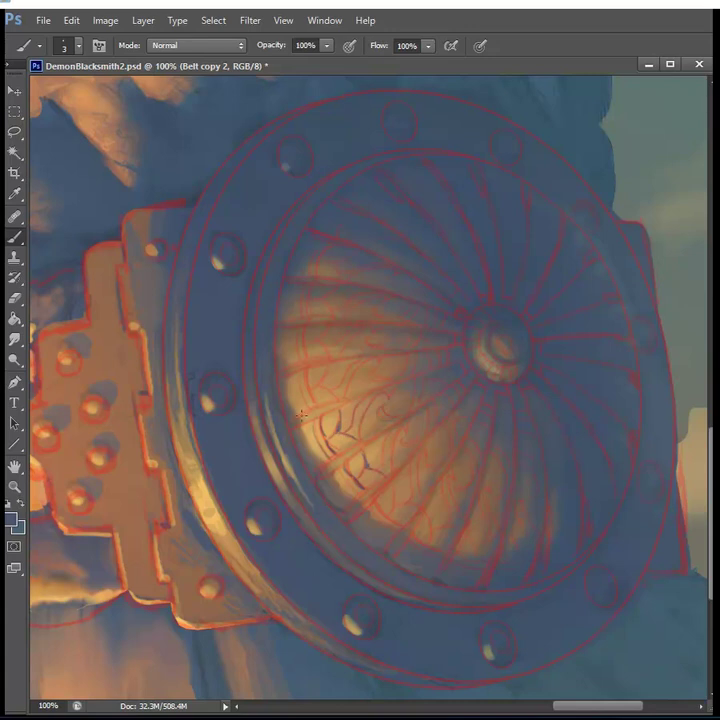
{"action": "left_click_drag", "start_coordinate": [275, 378], "coordinate": [318, 362]}
{"action": "left_click_drag", "start_coordinate": [309, 406], "coordinate": [314, 390]}
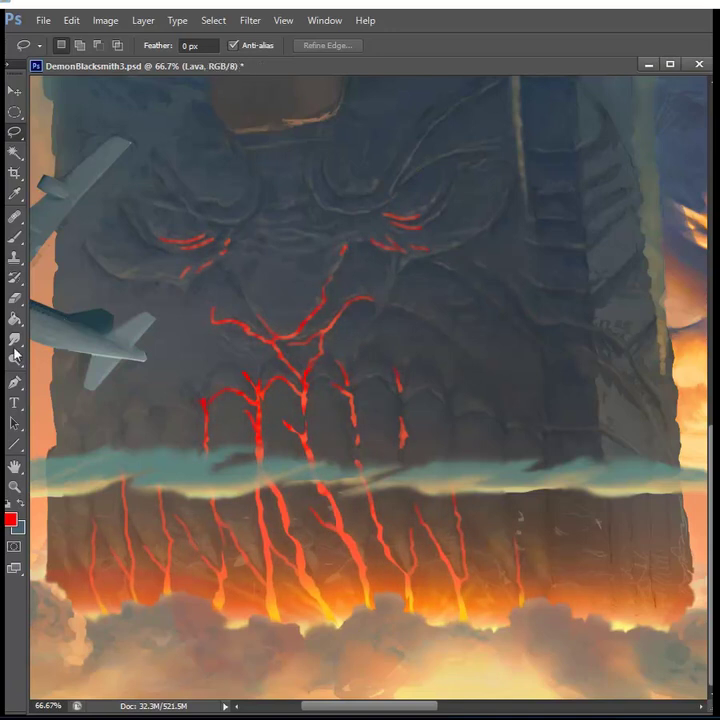
Step: Switch to the Eraser on the Lava layer to trim the crack edges
{"action": "key", "text": "e"}
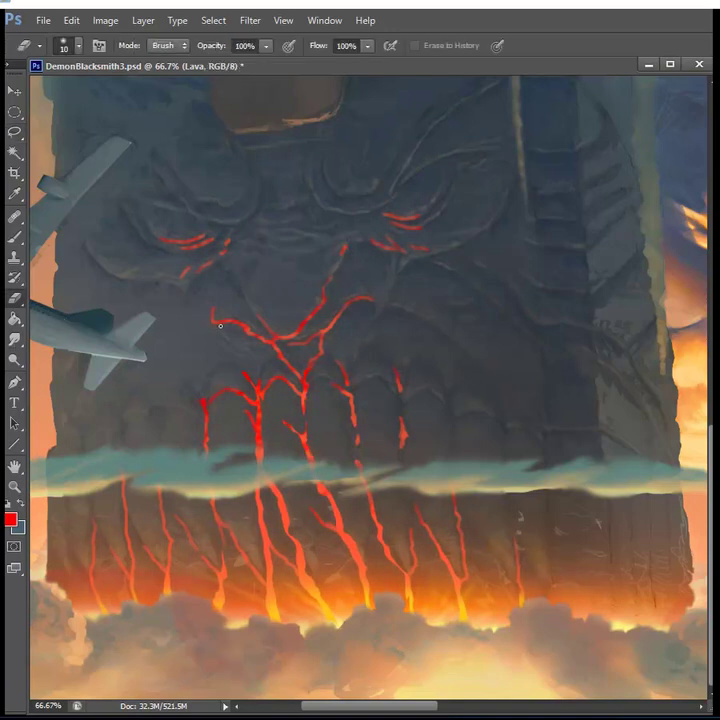